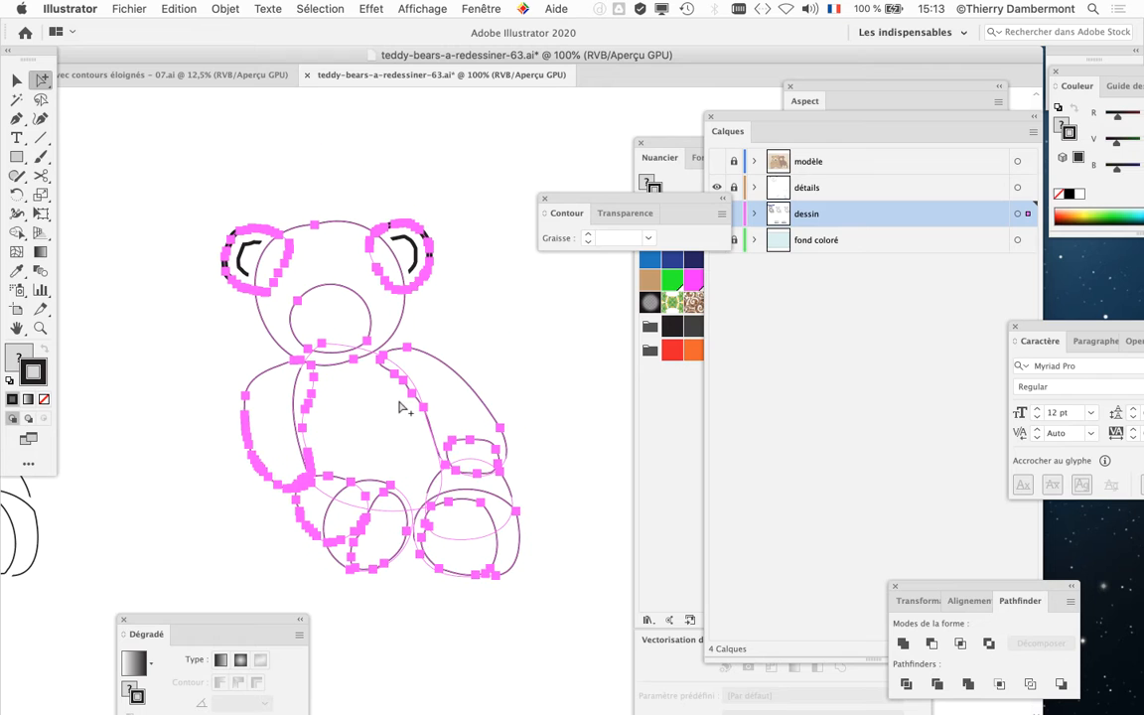
# Step: Bring the layer list into view, make the "fond coloré" layer visible and set it as the active layer
pyautogui.click(768, 297)
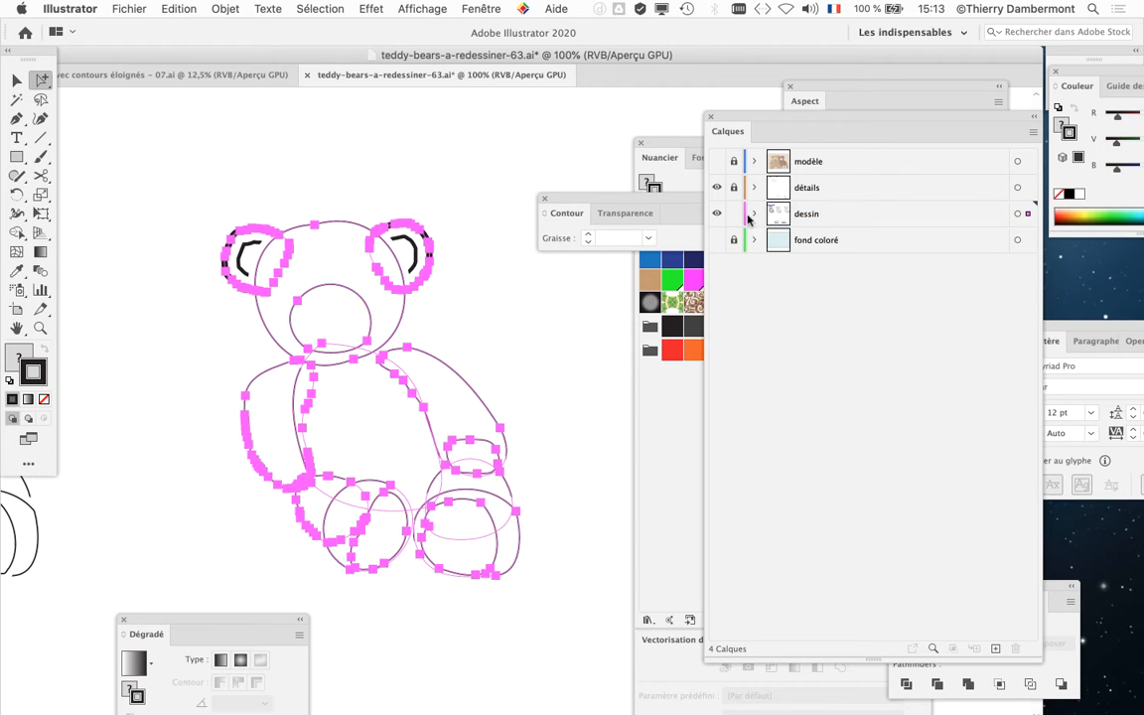
pyautogui.moveTo(742, 117); pyautogui.dragTo(770, 118)
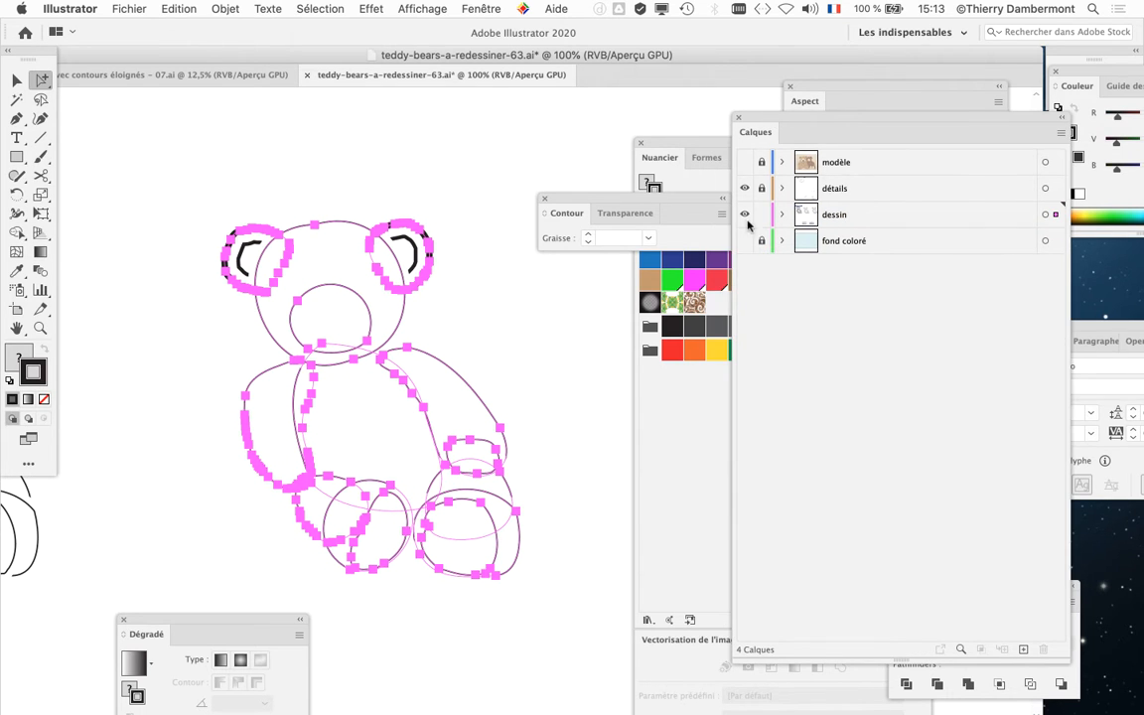
pyautogui.click(745, 240)
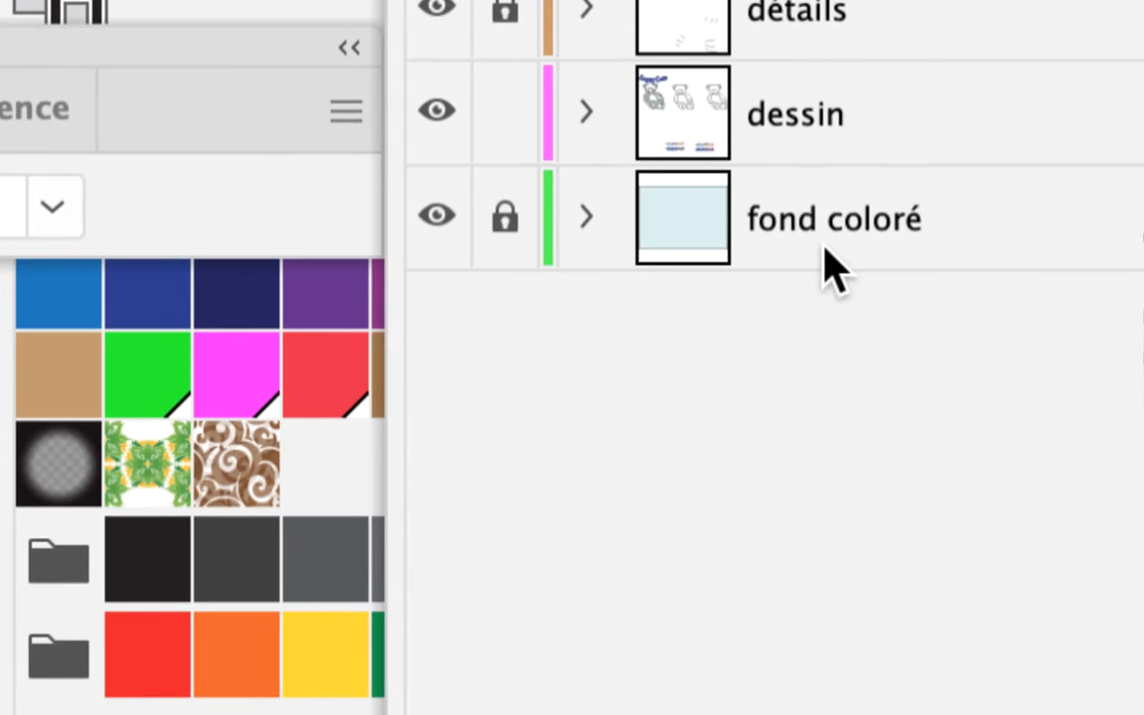
pyautogui.click(824, 248)
pyautogui.click(437, 215)
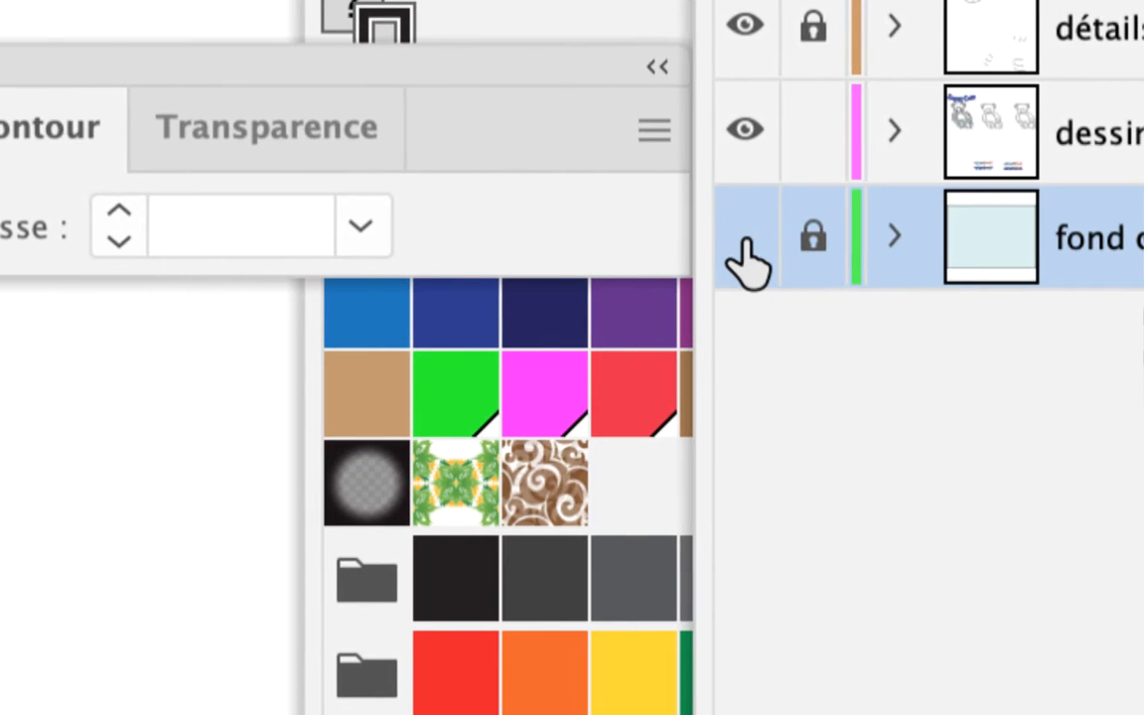
pyautogui.click(627, 237)
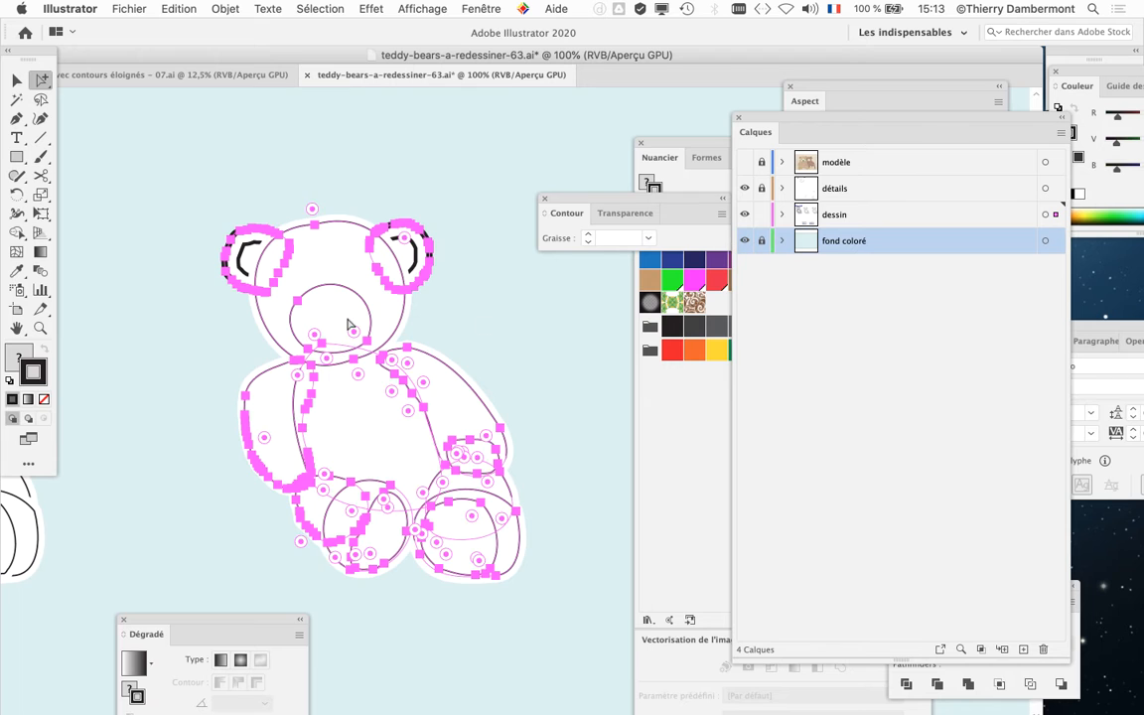
# Step: Examine the separate paths of the bear's arm, leg and foot up close against the coloured background
pyautogui.scroll(1, 346, 326)
pyautogui.moveTo(350, 517); pyautogui.dragTo(284, 405)
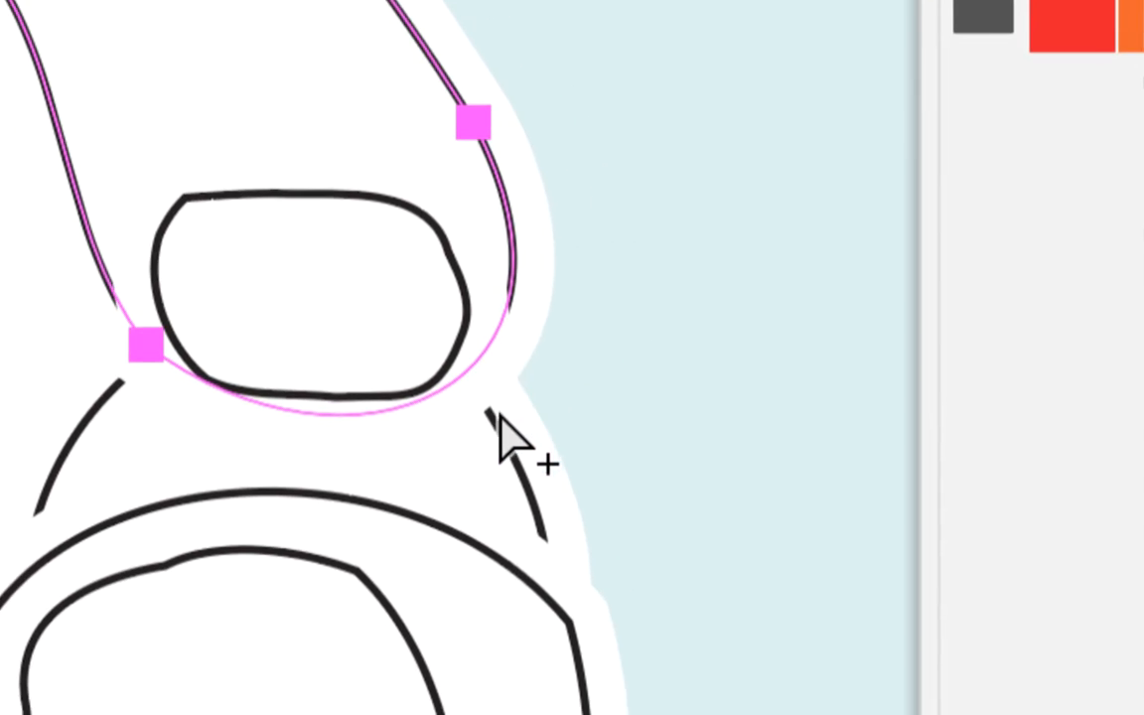
pyautogui.click(582, 439)
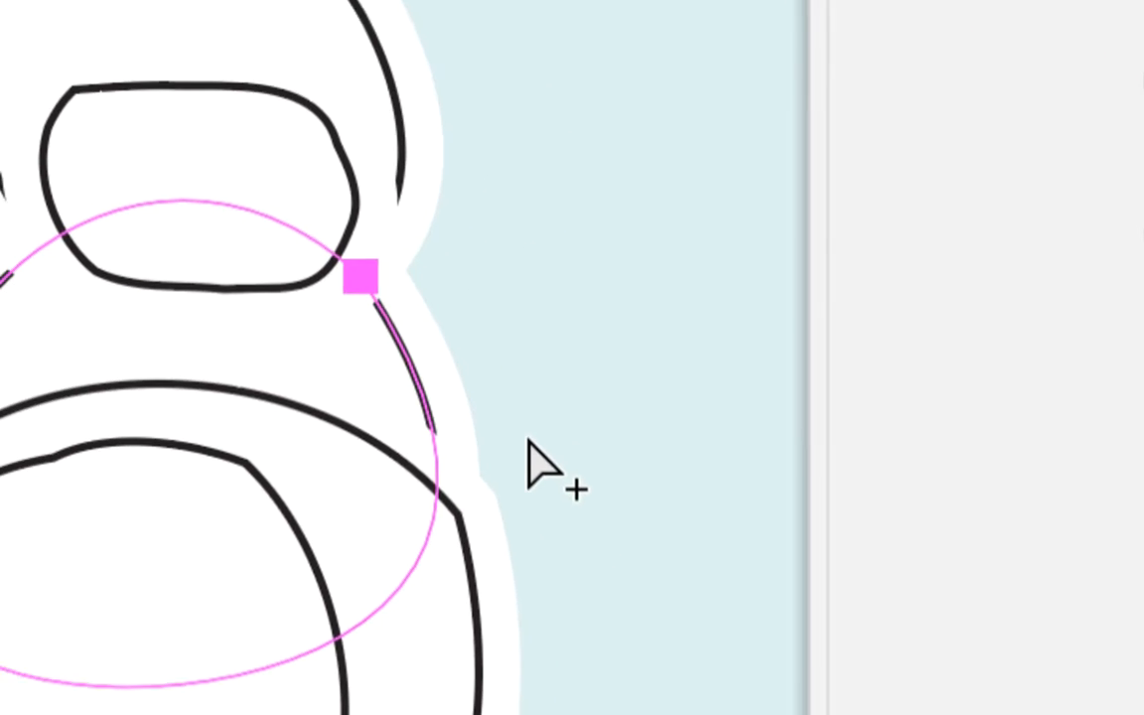
pyautogui.click(664, 567)
pyautogui.click(516, 457)
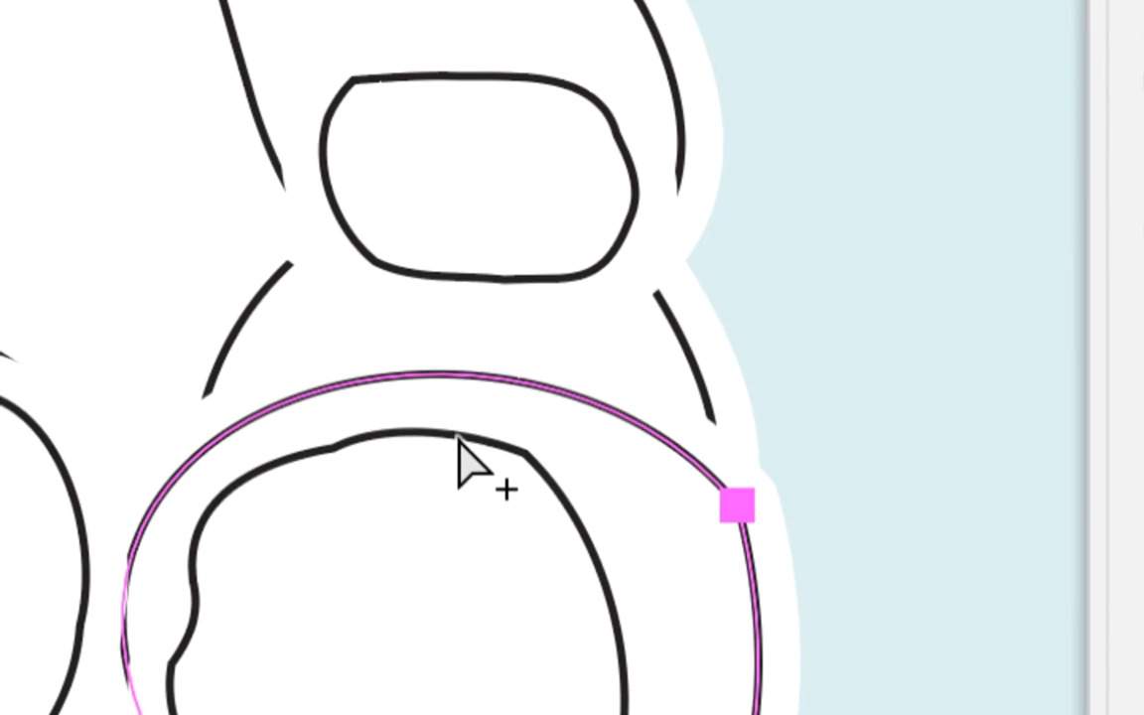
pyautogui.click(262, 303)
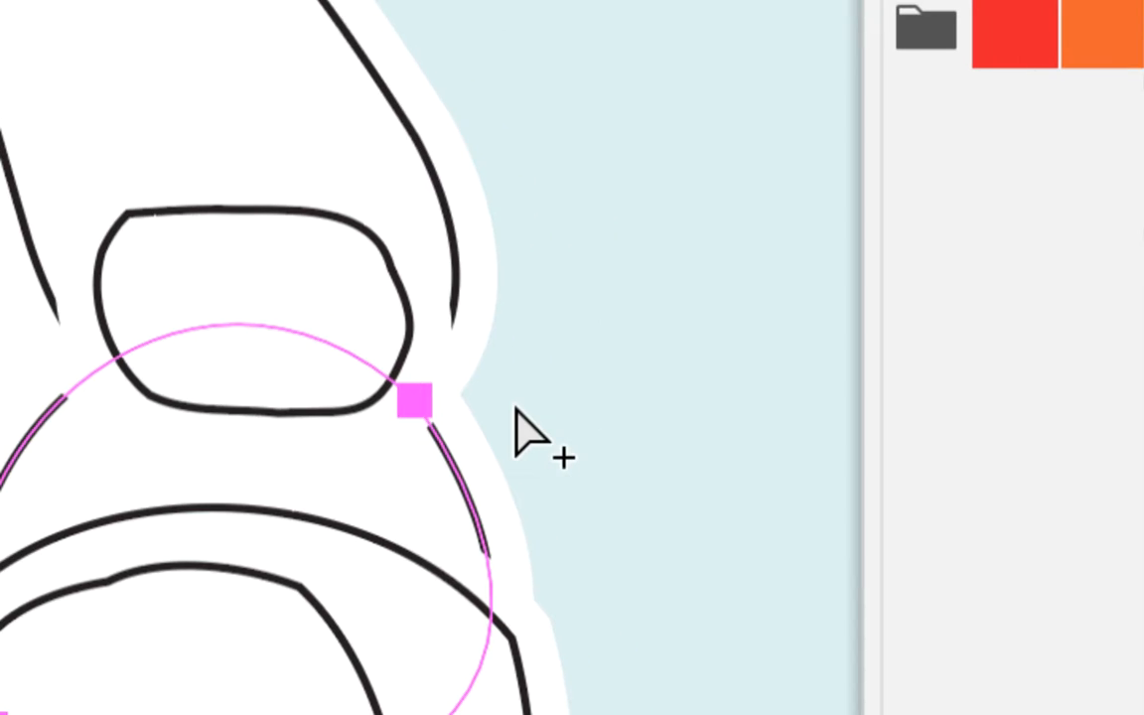
pyautogui.click(514, 408)
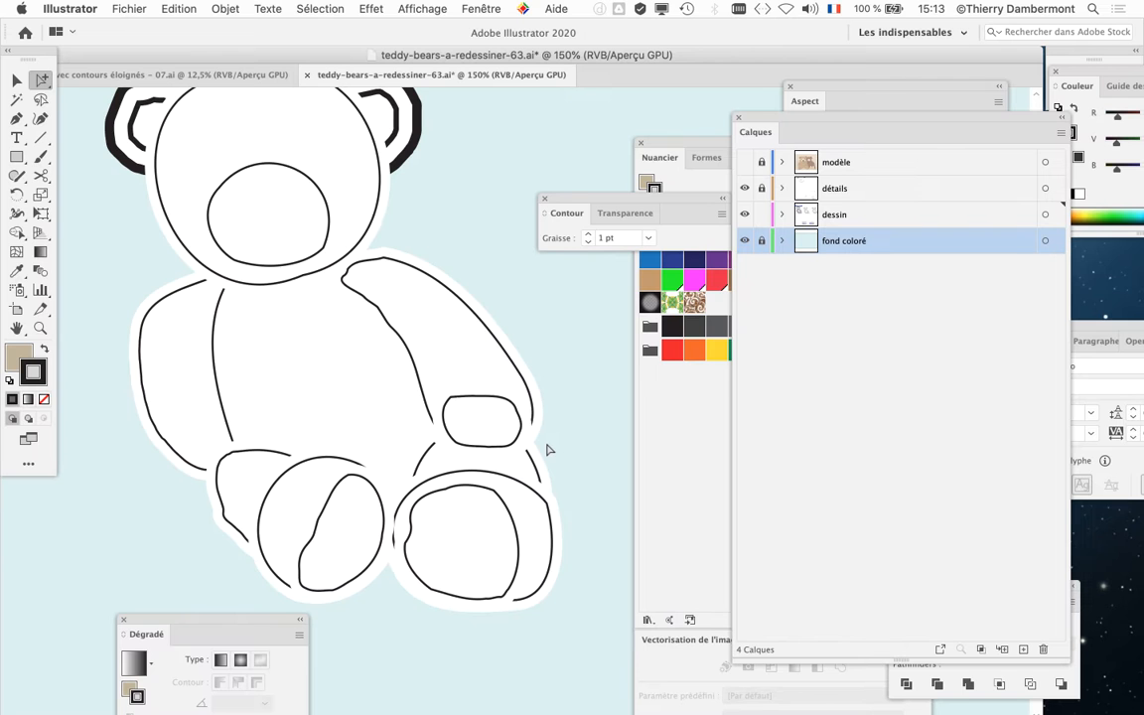
pyautogui.scroll(-2, 545, 450)
pyautogui.hscroll(1, 472, 407)
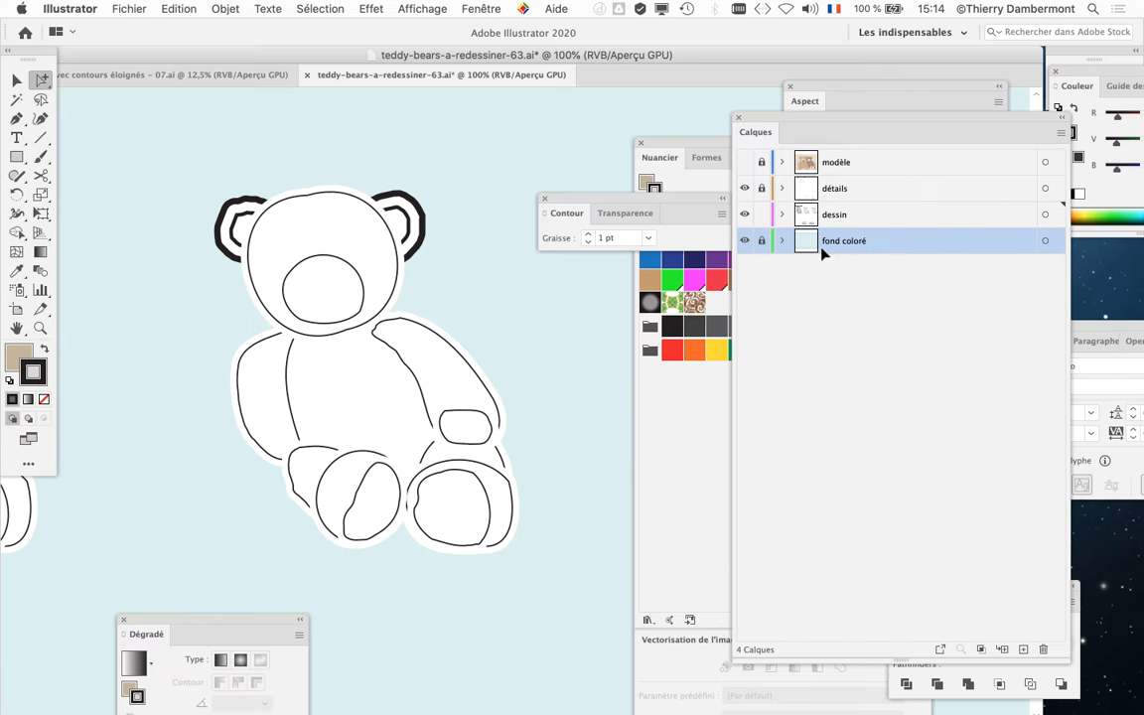
pyautogui.moveTo(478, 317); pyautogui.dragTo(443, 304)
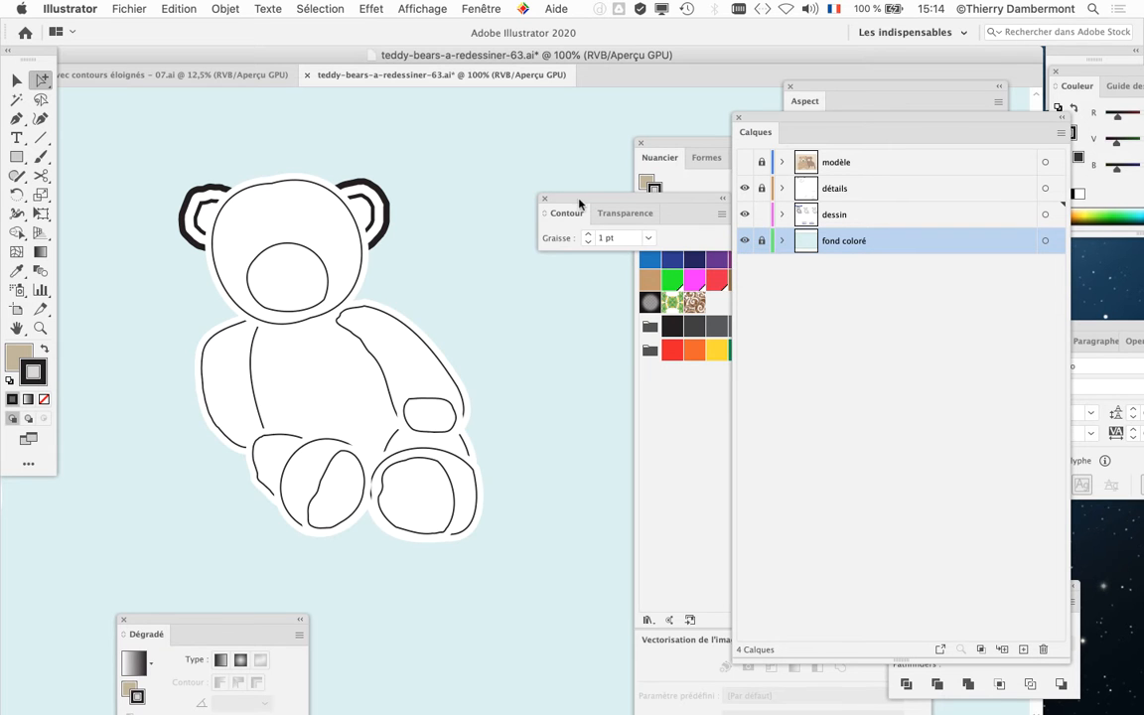
# Step: Hide the "fond coloré" layer and select all the paths of the bear, with the Contour panel moved clear of the drawing
pyautogui.moveTo(578, 204); pyautogui.dragTo(437, 679)
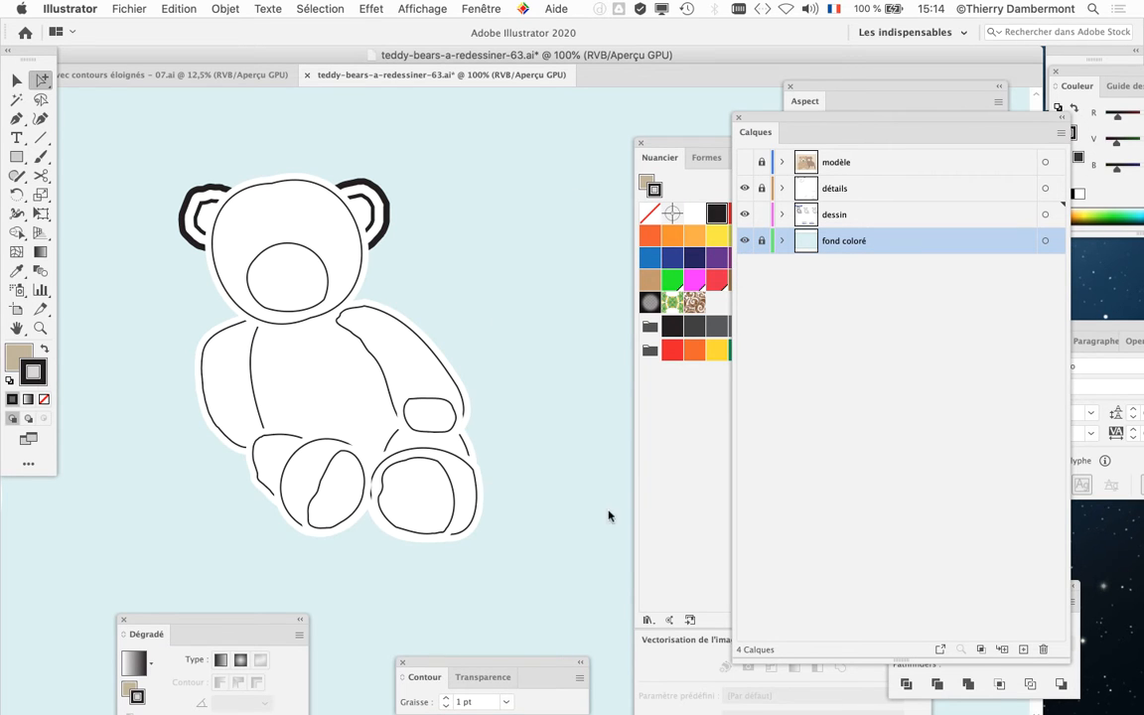
pyautogui.click(746, 245)
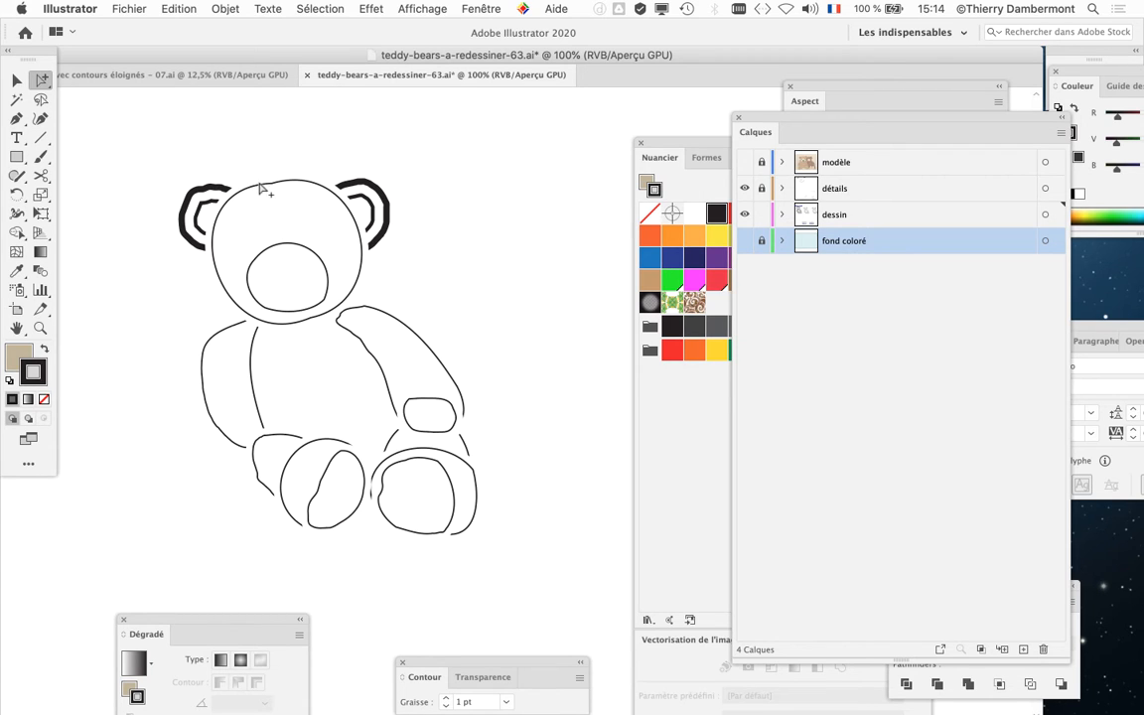
pyautogui.click(16, 79)
pyautogui.moveTo(160, 159); pyautogui.dragTo(505, 586)
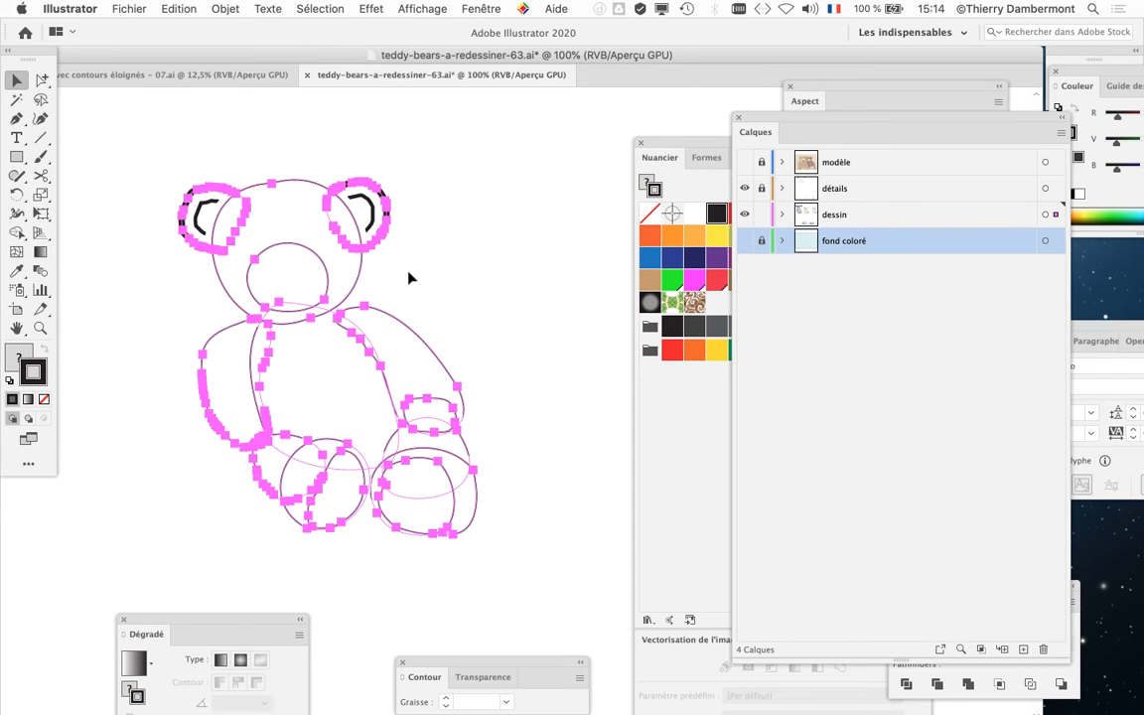
# Step: Show the "fond coloré" layer behind the selected bear again, toggling its visibility to compare the white surround
pyautogui.keyDown('alt'); pyautogui.keyDown('super'); pyautogui.click(296, 301); pyautogui.keyUp('super'); pyautogui.keyUp('alt')
pyautogui.moveTo(294, 353); pyautogui.dragTo(550, 348)
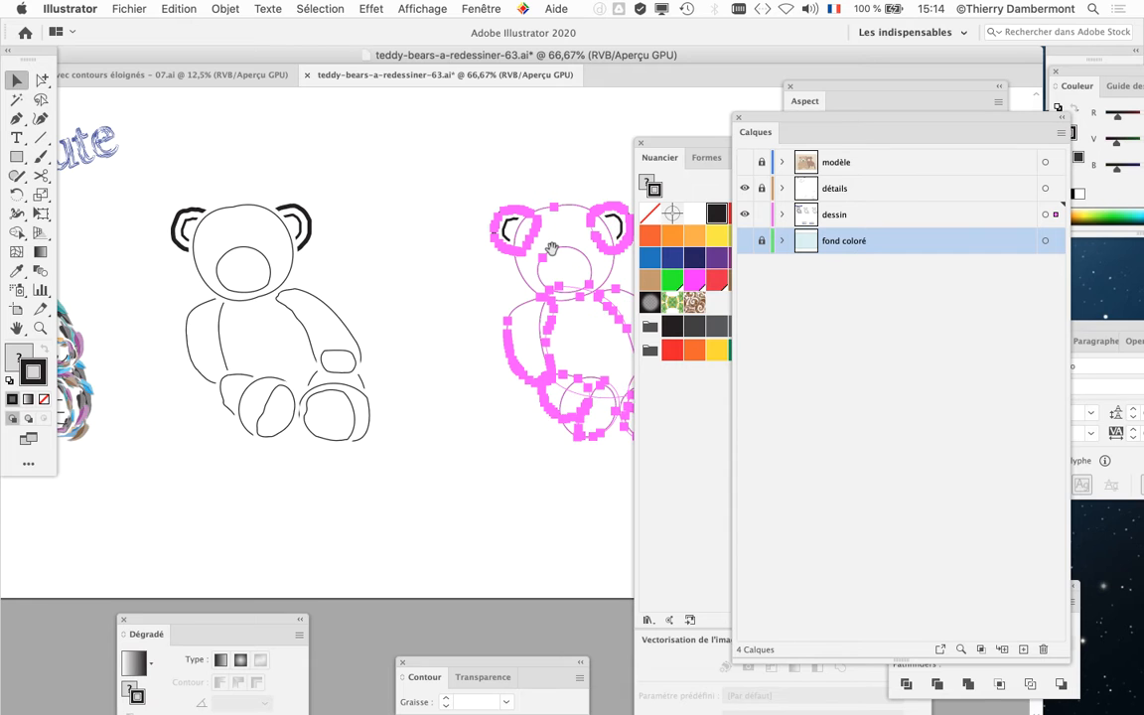
pyautogui.moveTo(551, 248); pyautogui.dragTo(280, 254)
pyautogui.keyDown('super'); pyautogui.click(345, 338); pyautogui.keyUp('super')
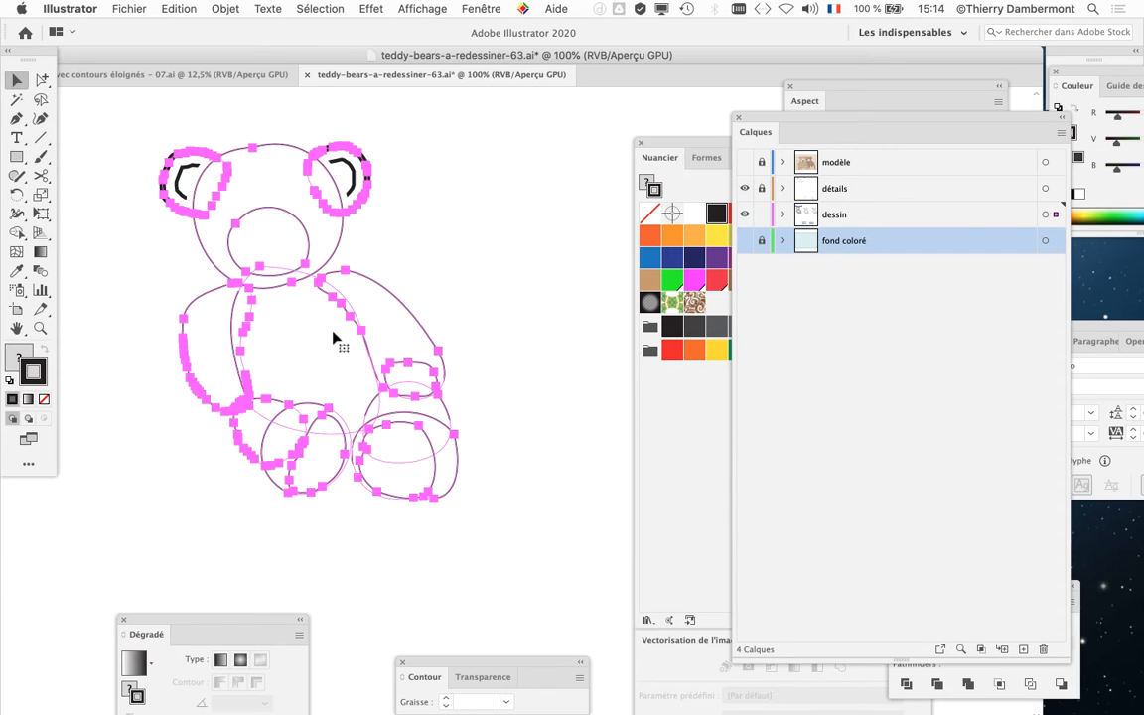
pyautogui.moveTo(260, 296); pyautogui.dragTo(323, 355)
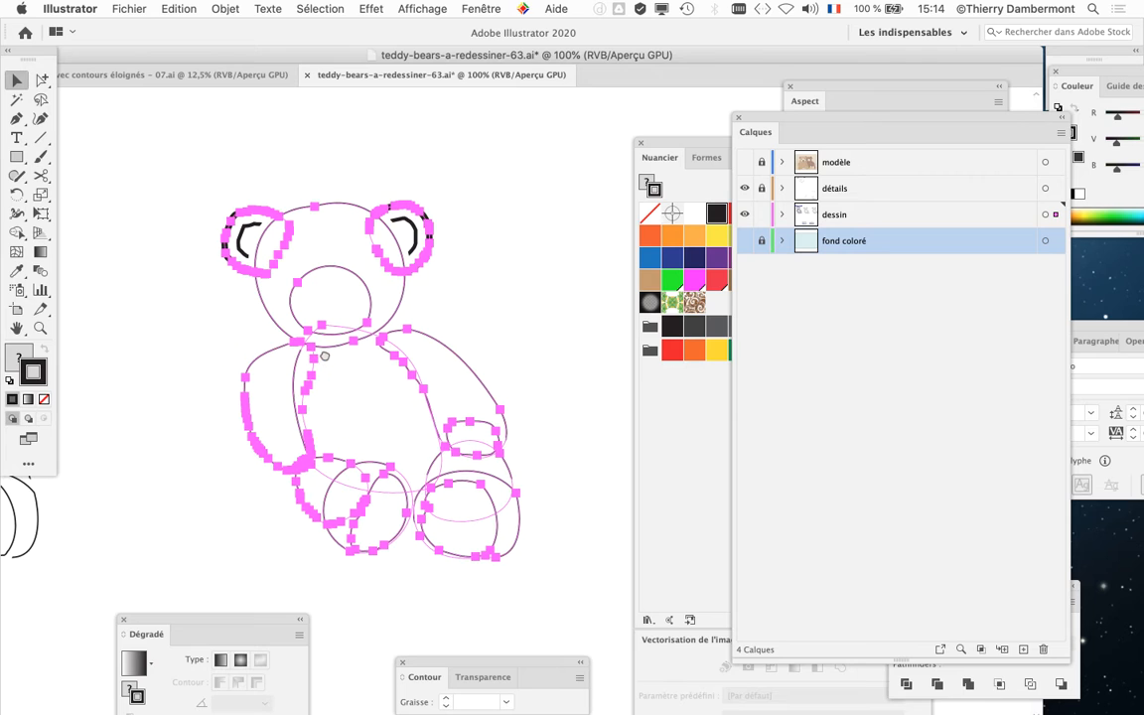
pyautogui.click(746, 241)
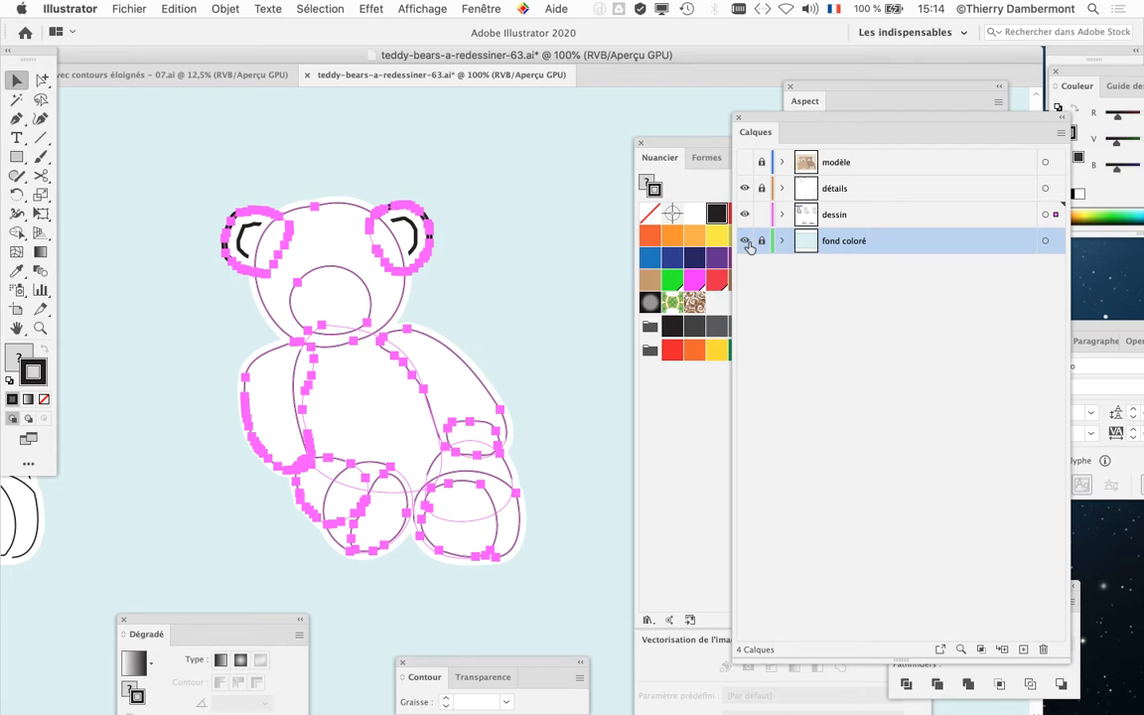
pyautogui.click(746, 241)
pyautogui.click(745, 241)
pyautogui.click(226, 9)
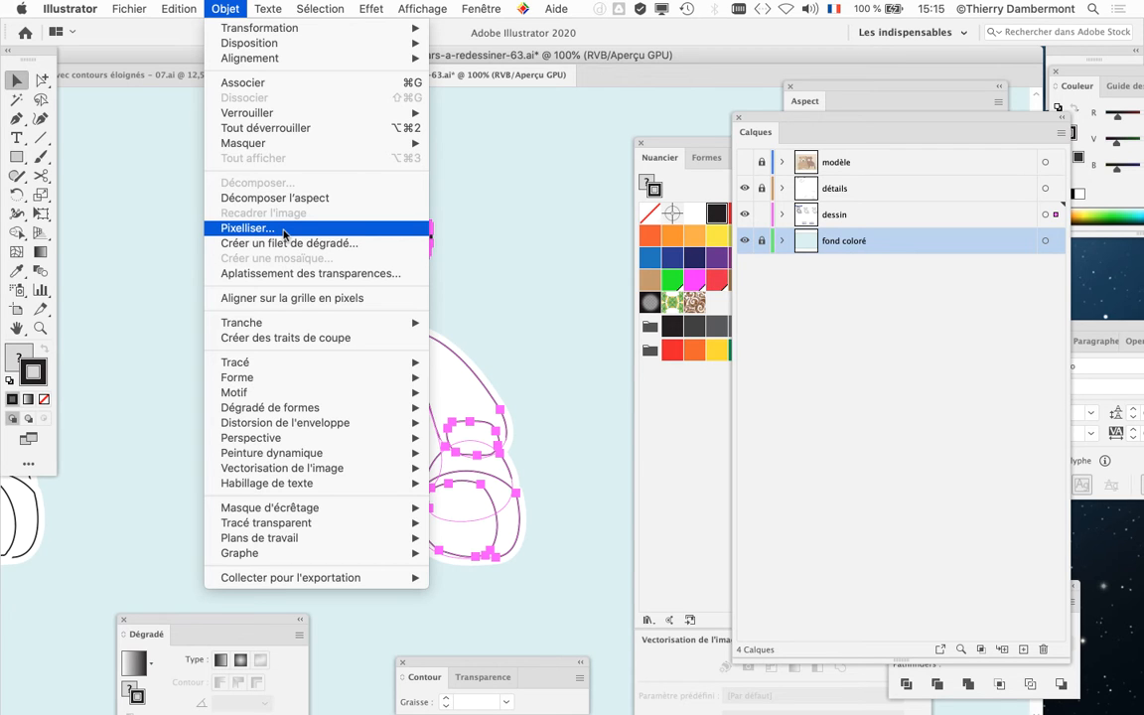
pyautogui.click(284, 233)
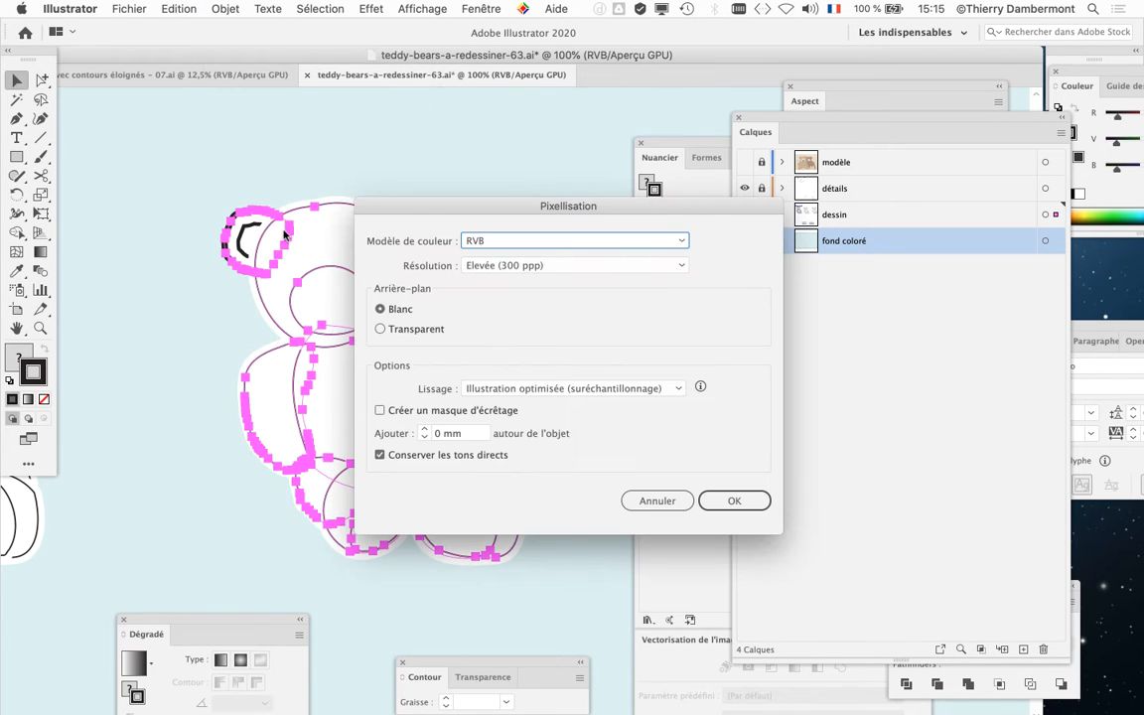
pyautogui.moveTo(422, 214); pyautogui.dragTo(571, 85)
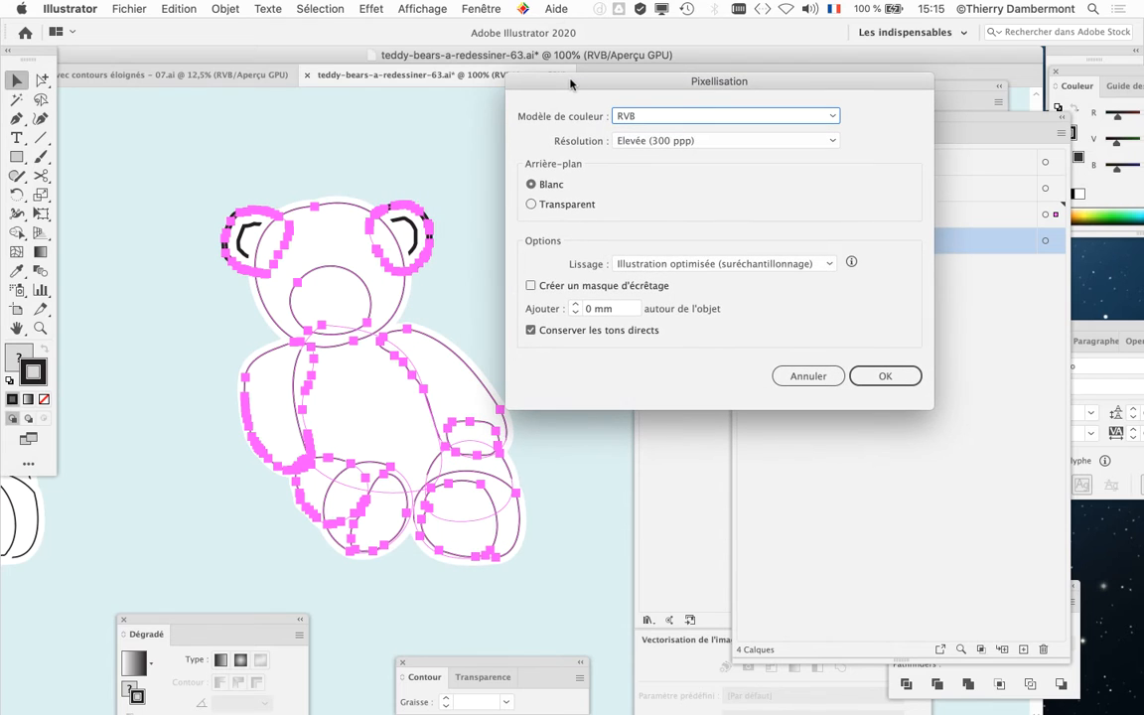
pyautogui.click(236, 8)
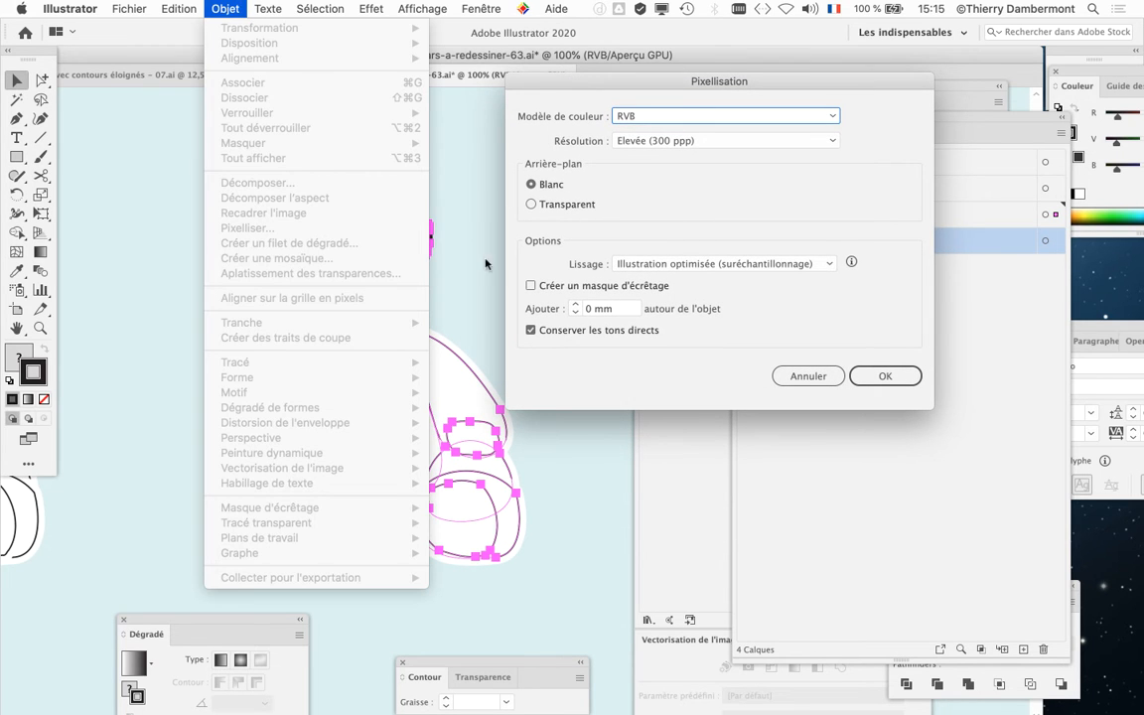
pyautogui.click(807, 375)
pyautogui.click(806, 376)
# Step: Rasterize the selected bear in RVB at Elevée (300 ppp) with a white background and 0 mm added around it
pyautogui.click(226, 8)
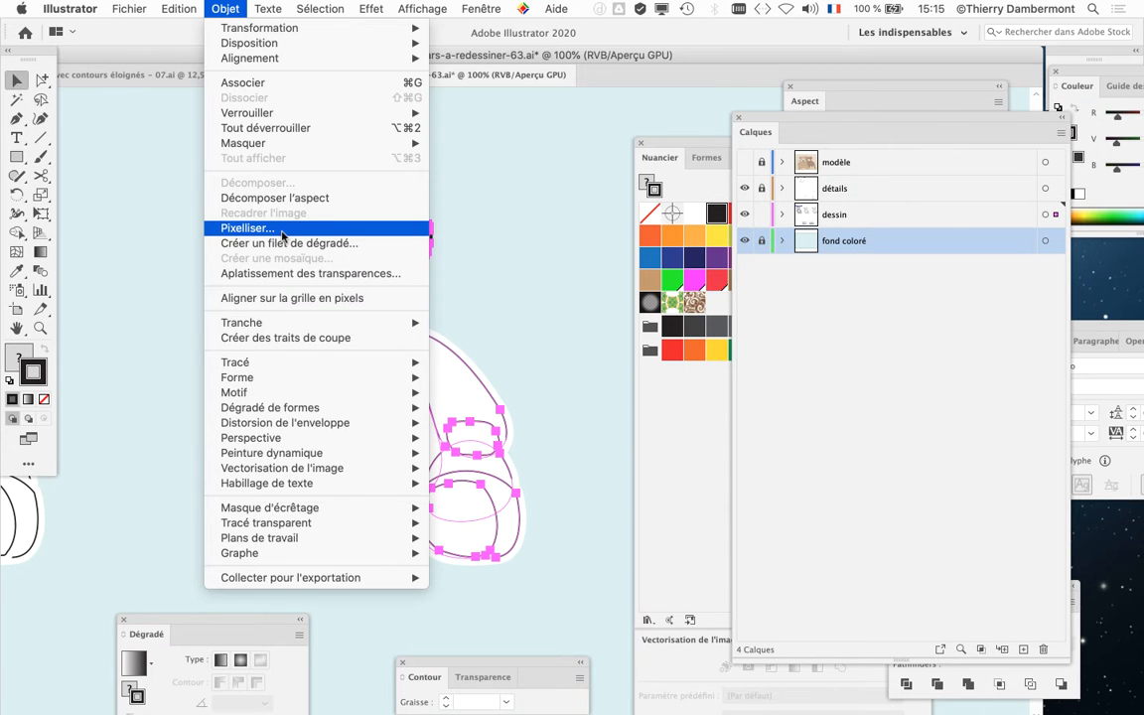
pyautogui.click(248, 228)
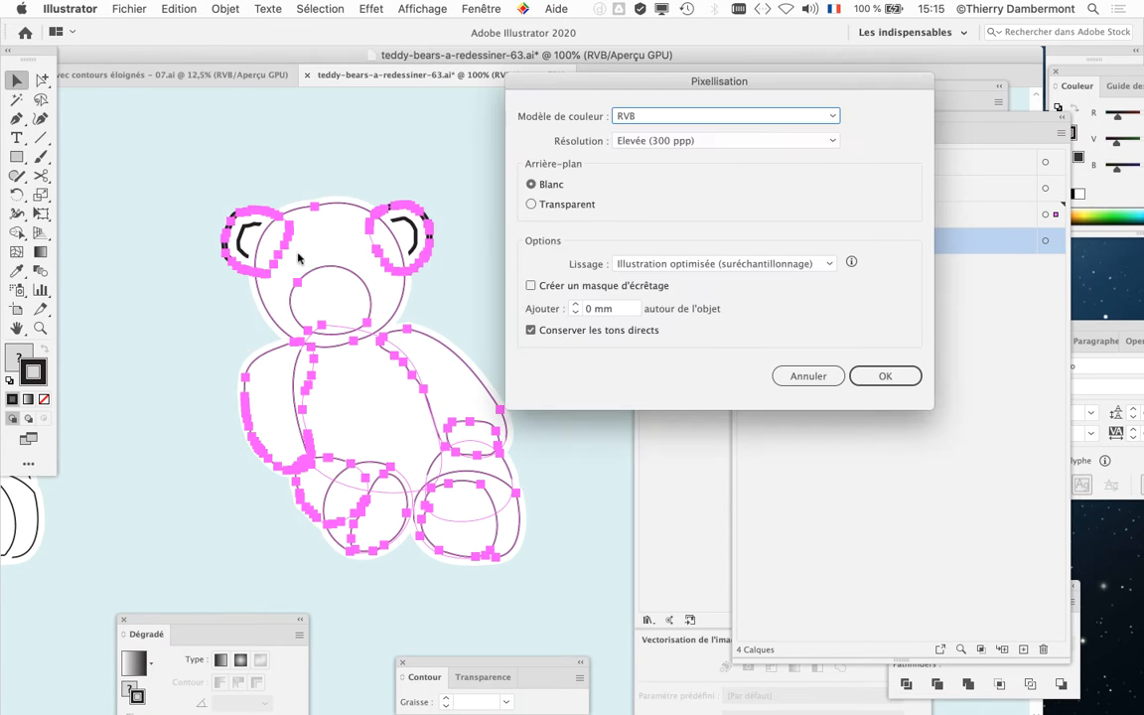
pyautogui.moveTo(634, 80); pyautogui.dragTo(690, 133)
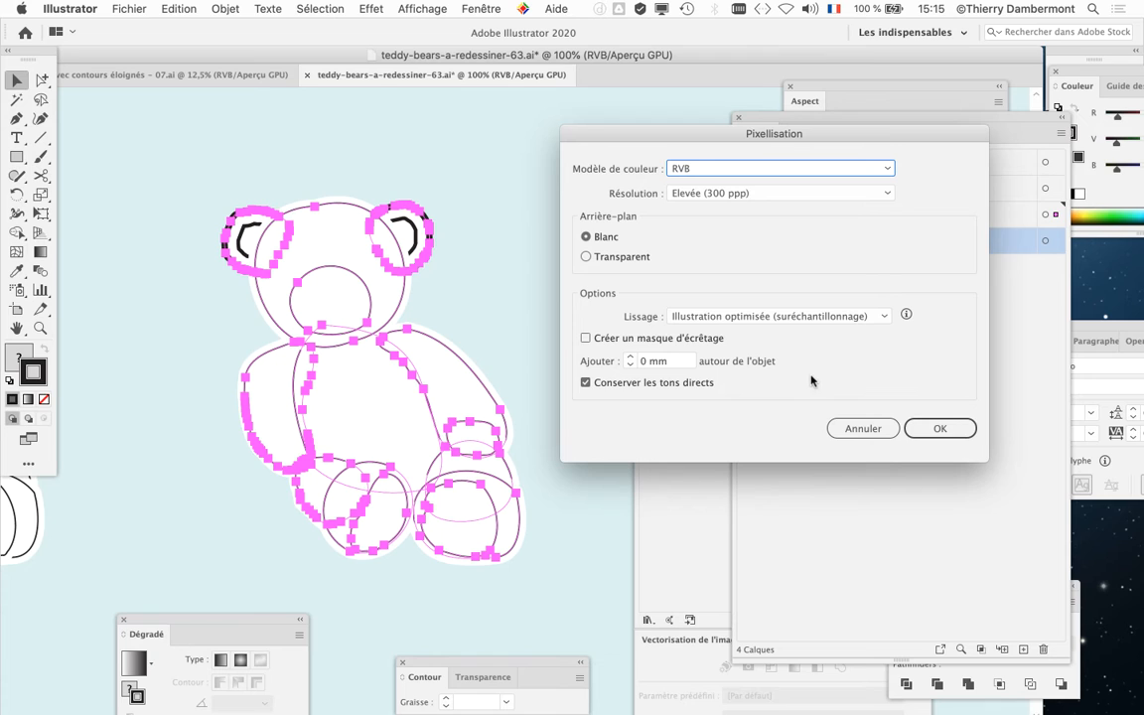
pyautogui.click(934, 427)
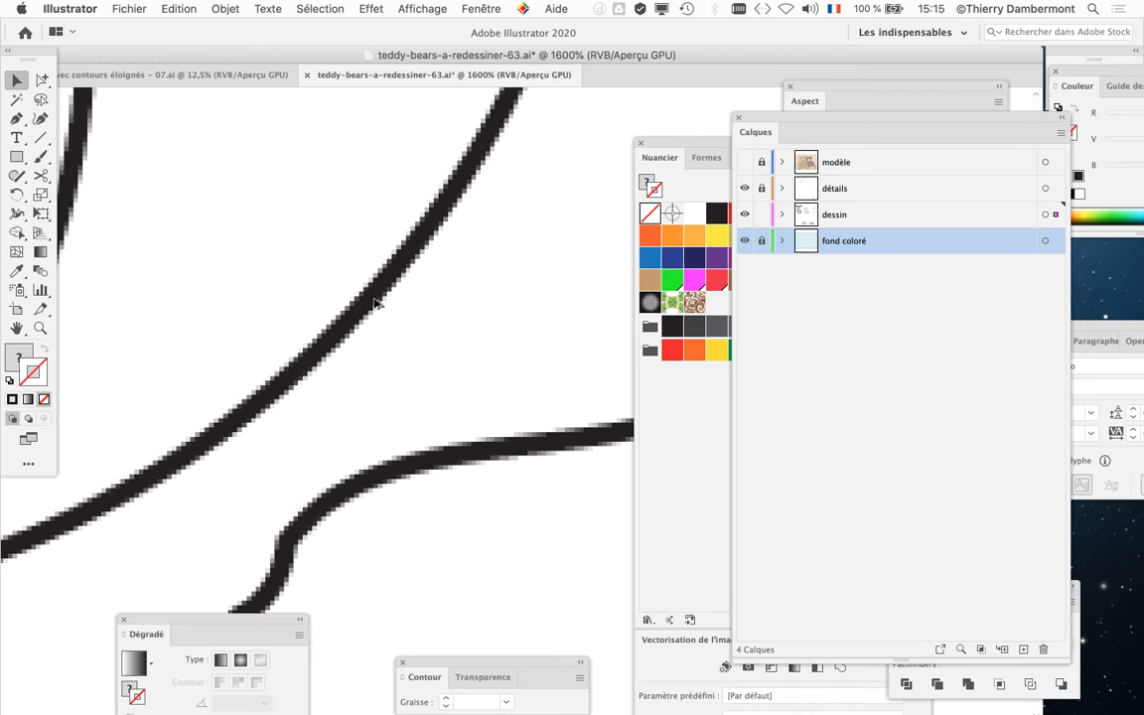
# Step: Inspect the rasterized bear's outlines at high magnification and the white rectangle around the whole image
pyautogui.scroll(-1, 375, 303)
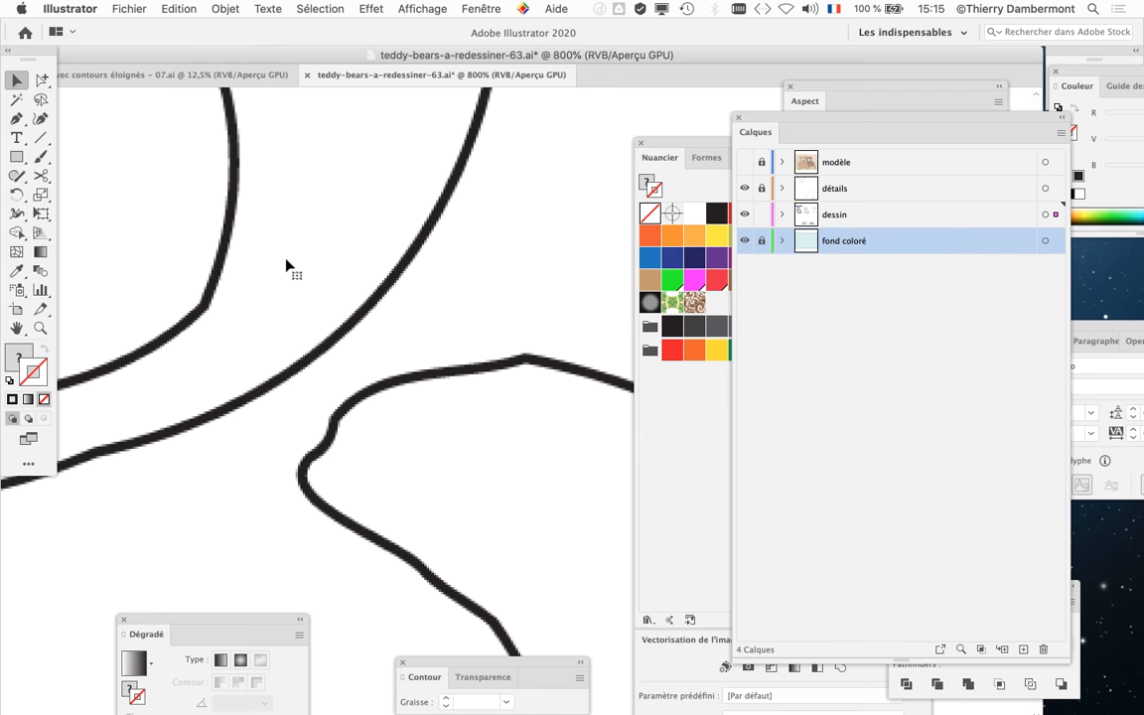
pyautogui.scroll(-2, 286, 266)
pyautogui.scroll(2, 396, 311)
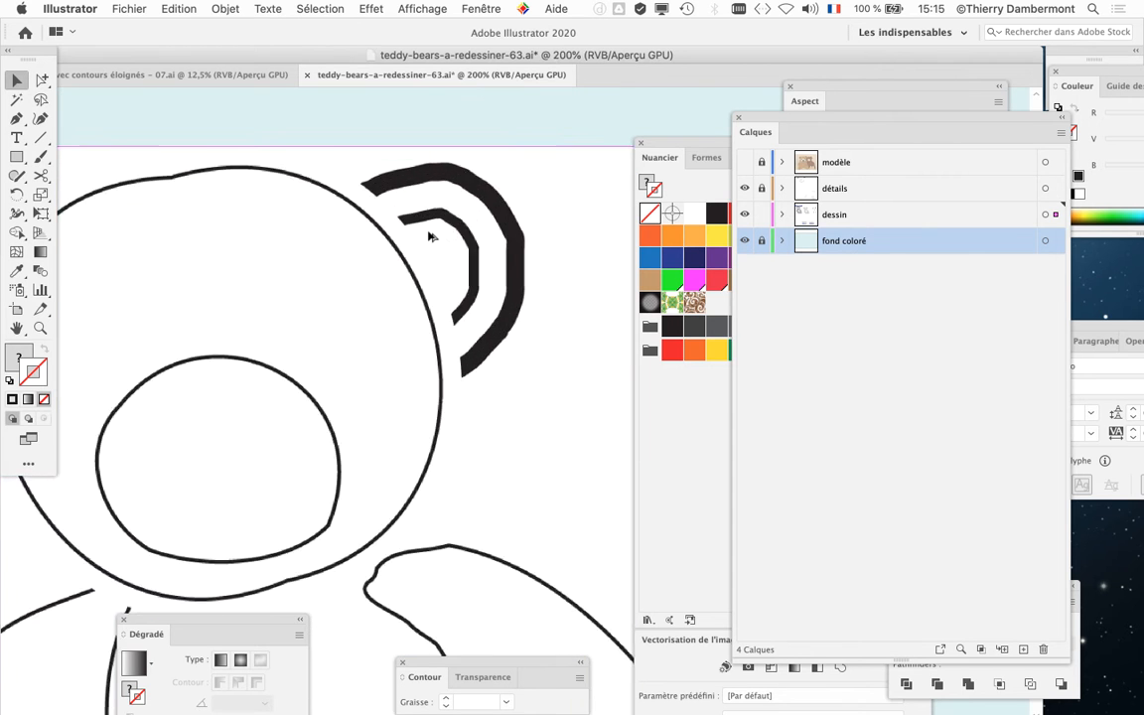
pyautogui.scroll(3, 430, 236)
pyautogui.scroll(-6, 430, 236)
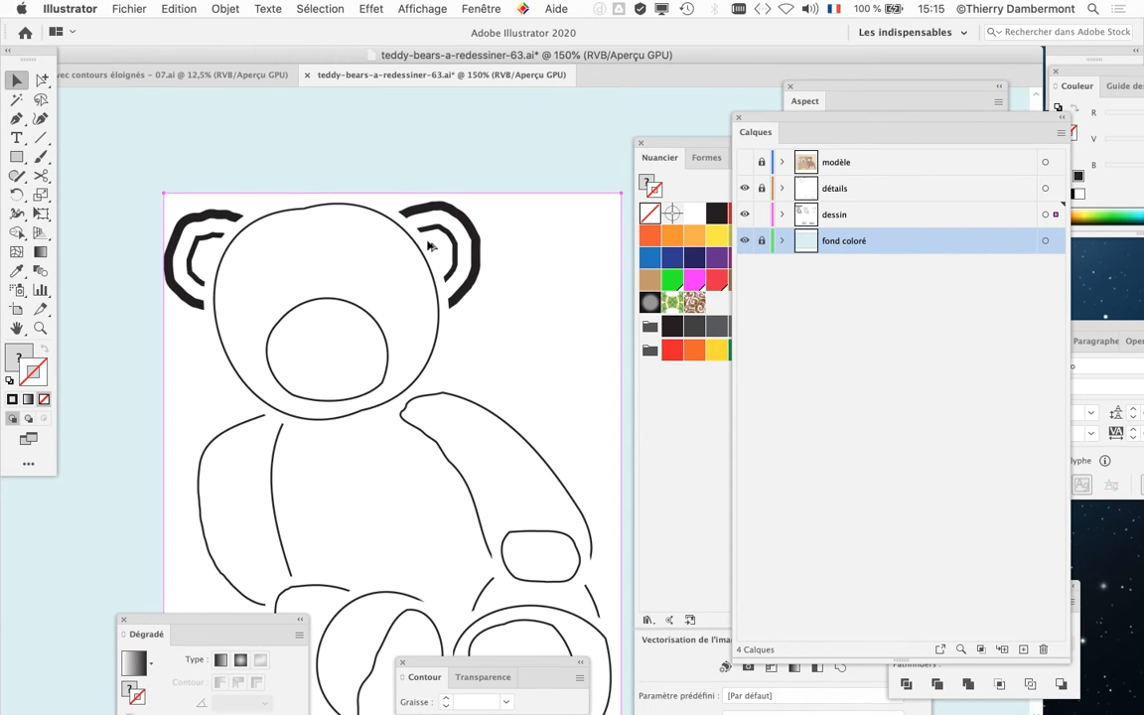
pyautogui.scroll(1, 423, 256)
pyautogui.moveTo(388, 290); pyautogui.dragTo(250, 226)
pyautogui.scroll(1, 251, 228)
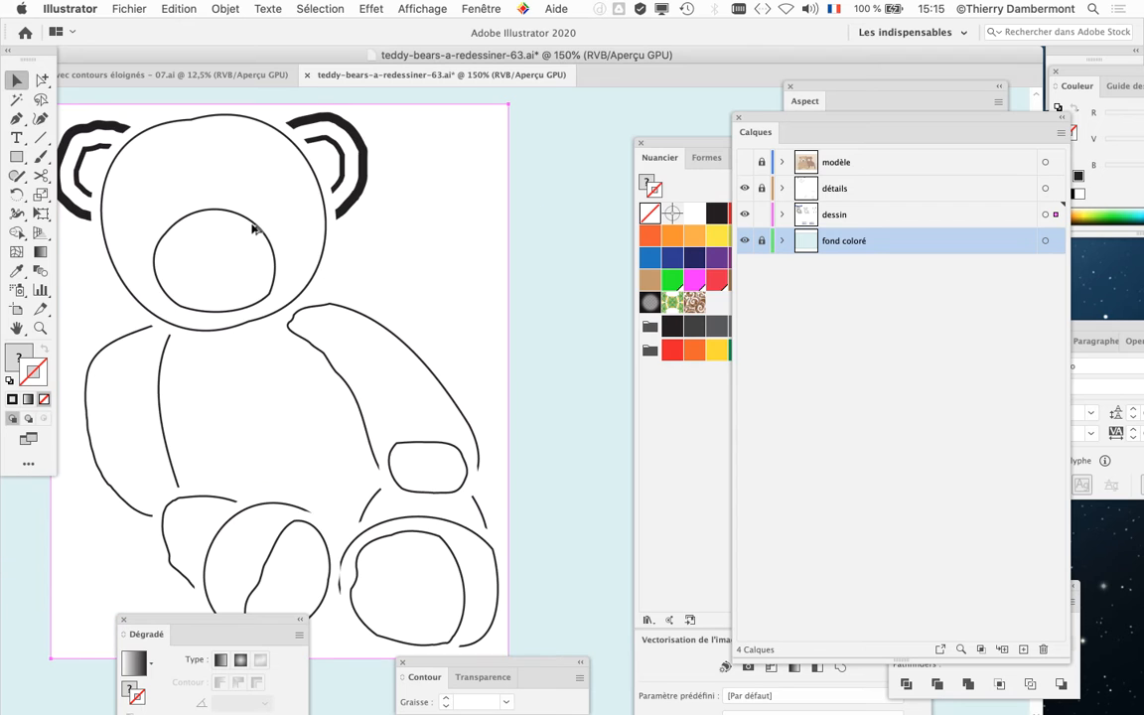
pyautogui.hscroll(-2, 341, 263)
pyautogui.scroll(-1, 350, 248)
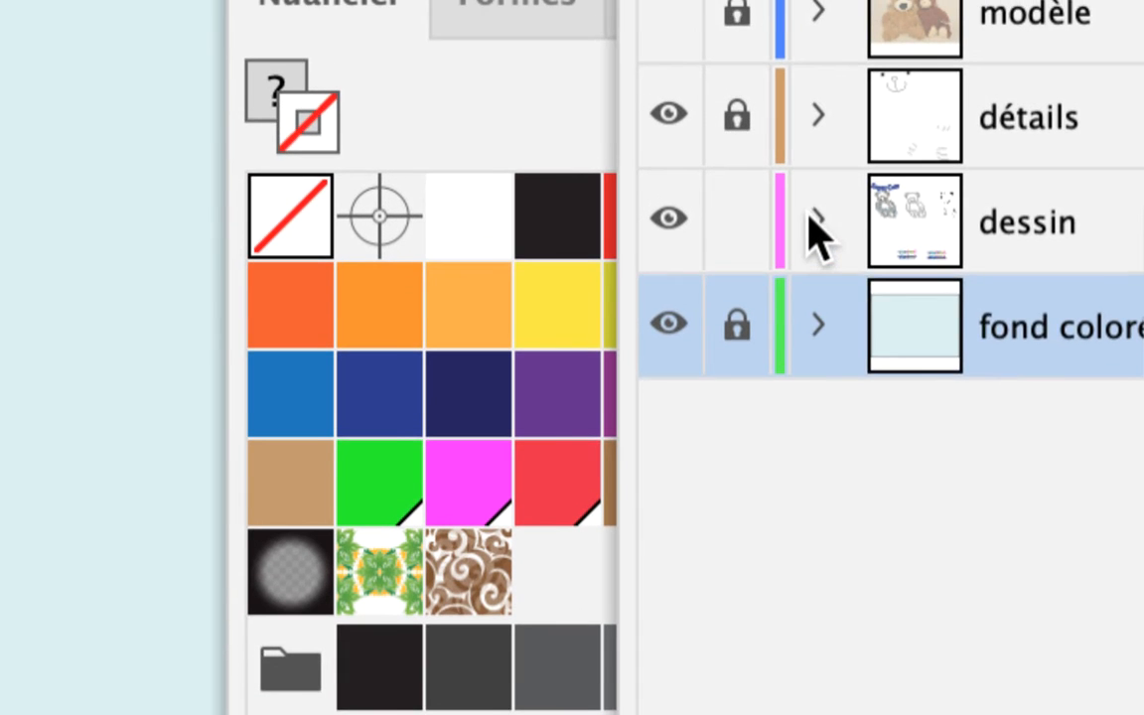
# Step: Check the rasterized image among the contents of the "dessin" layer, collapse the layer and shorten the Calques panel
pyautogui.click(816, 221)
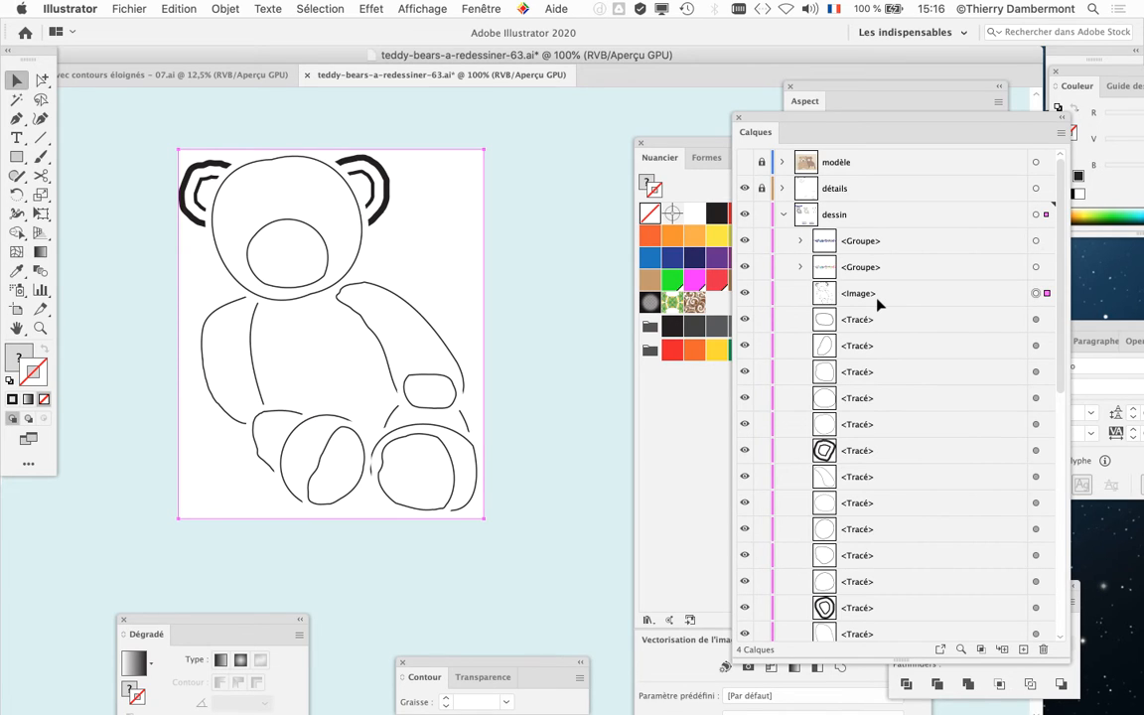
pyautogui.click(782, 215)
pyautogui.moveTo(768, 122); pyautogui.dragTo(769, 110)
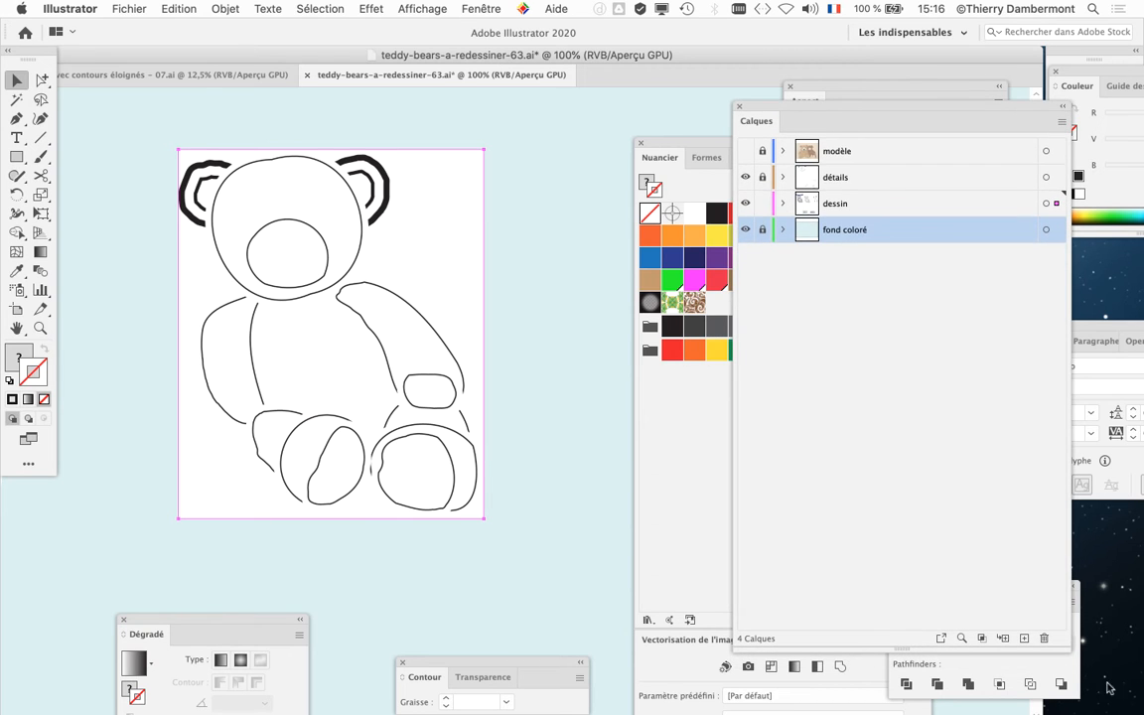
pyautogui.moveTo(1066, 648); pyautogui.dragTo(1058, 355)
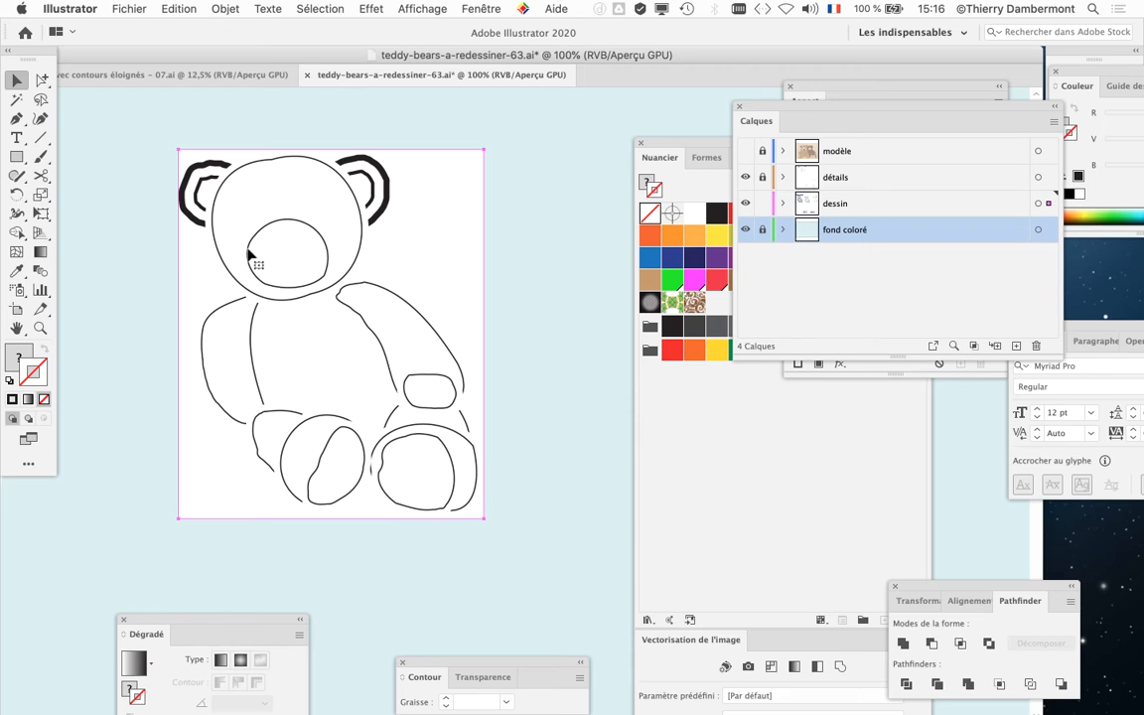
pyautogui.press('super+plus')
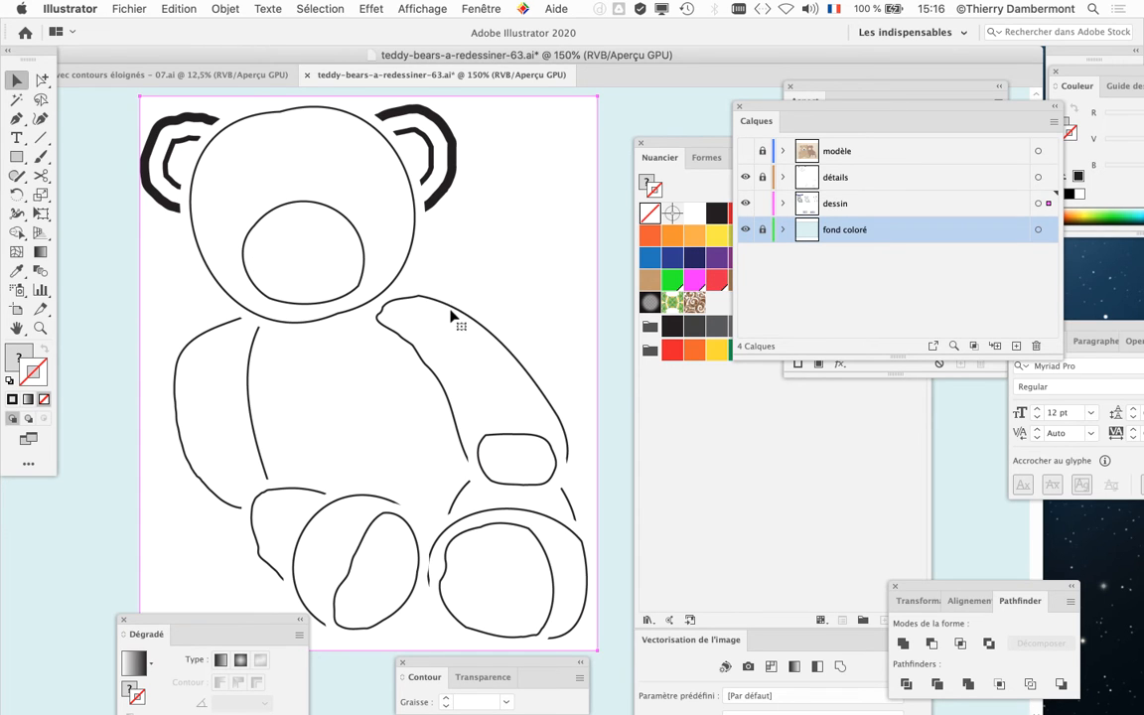
pyautogui.click(481, 9)
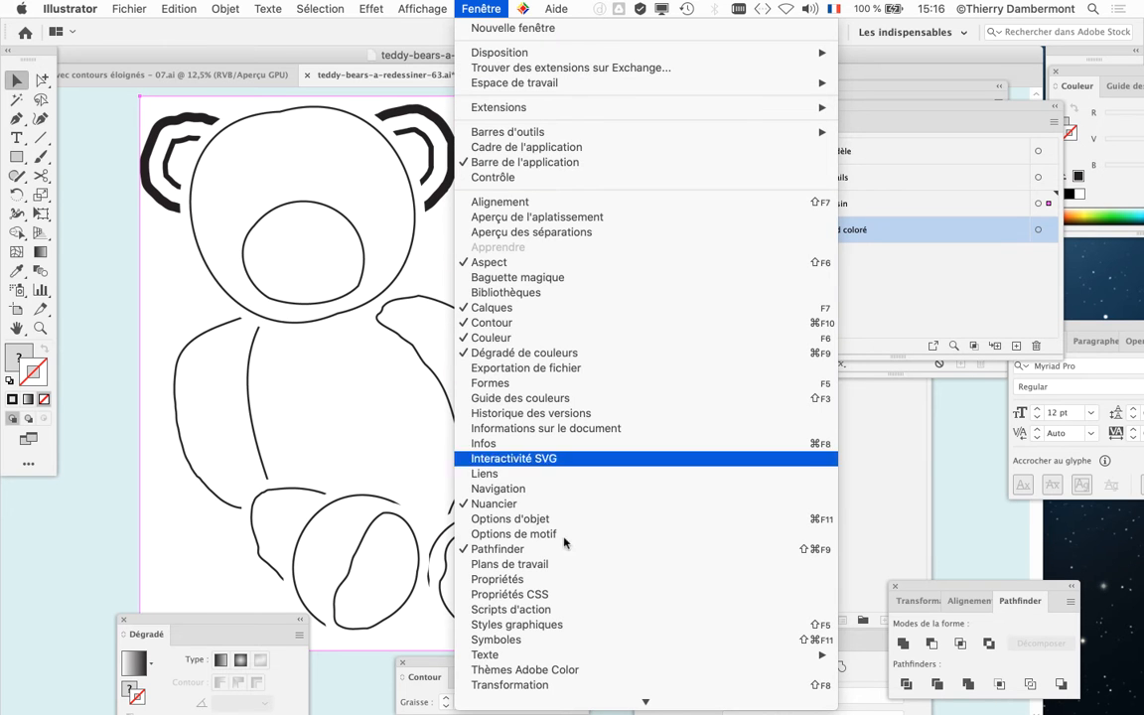
pyautogui.scroll(-1, 568, 642)
pyautogui.scroll(-3, 568, 641)
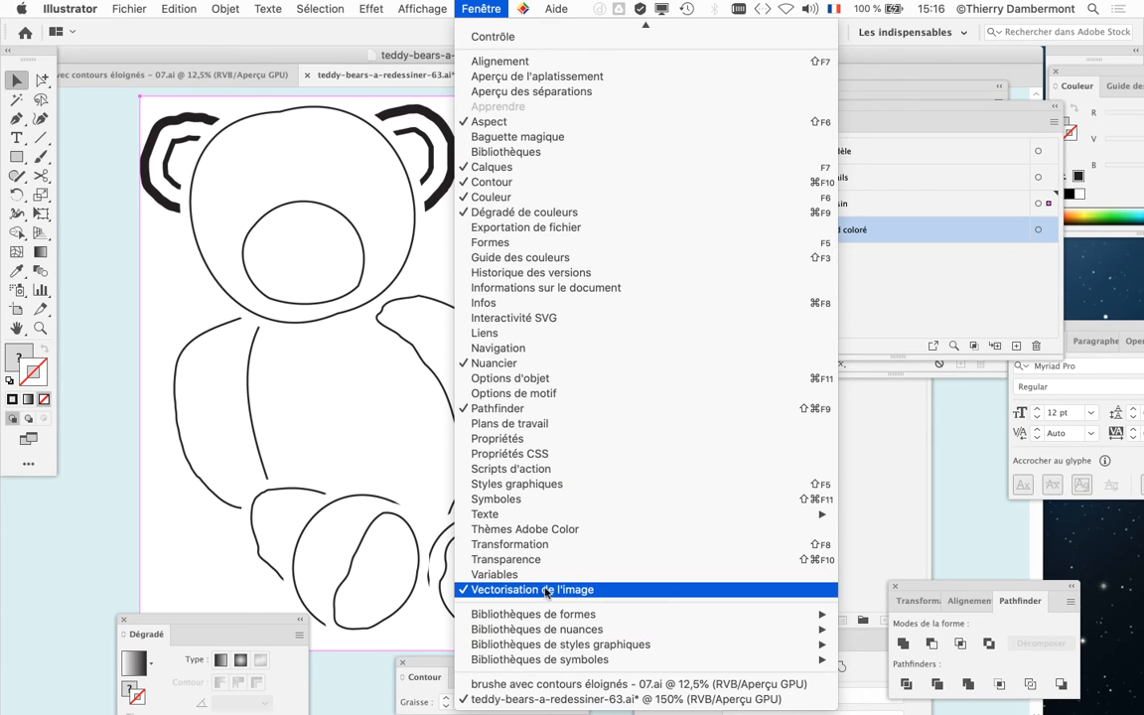
pyautogui.click(548, 593)
pyautogui.click(481, 9)
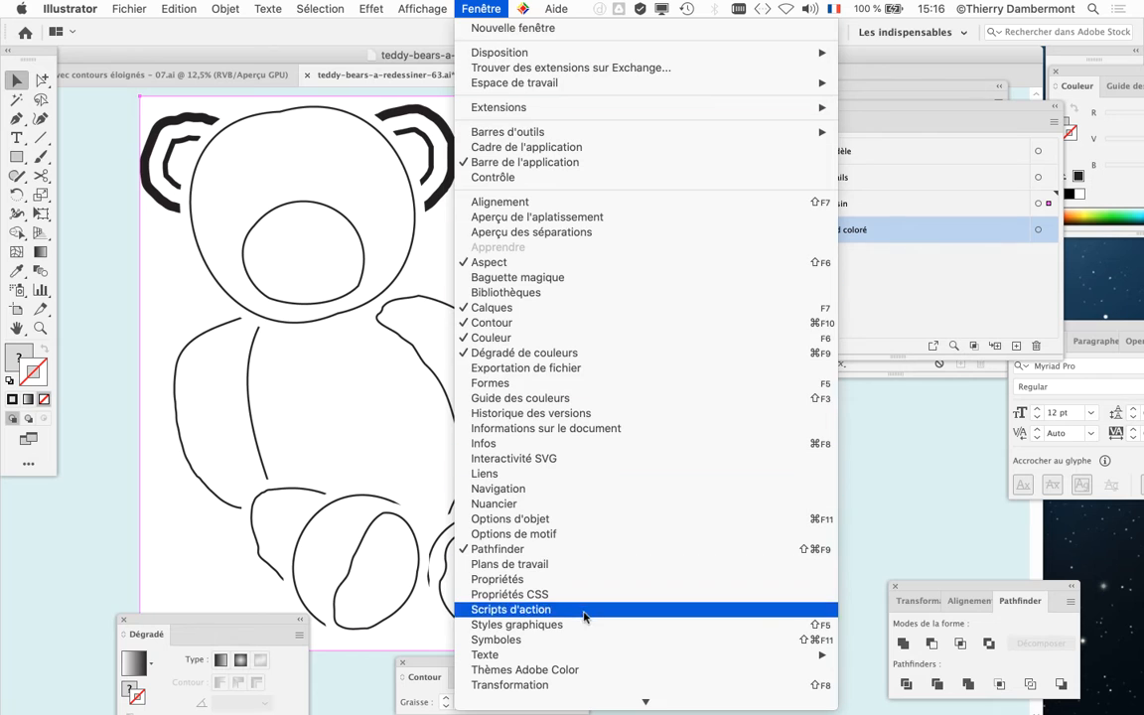
pyautogui.scroll(-3, 593, 672)
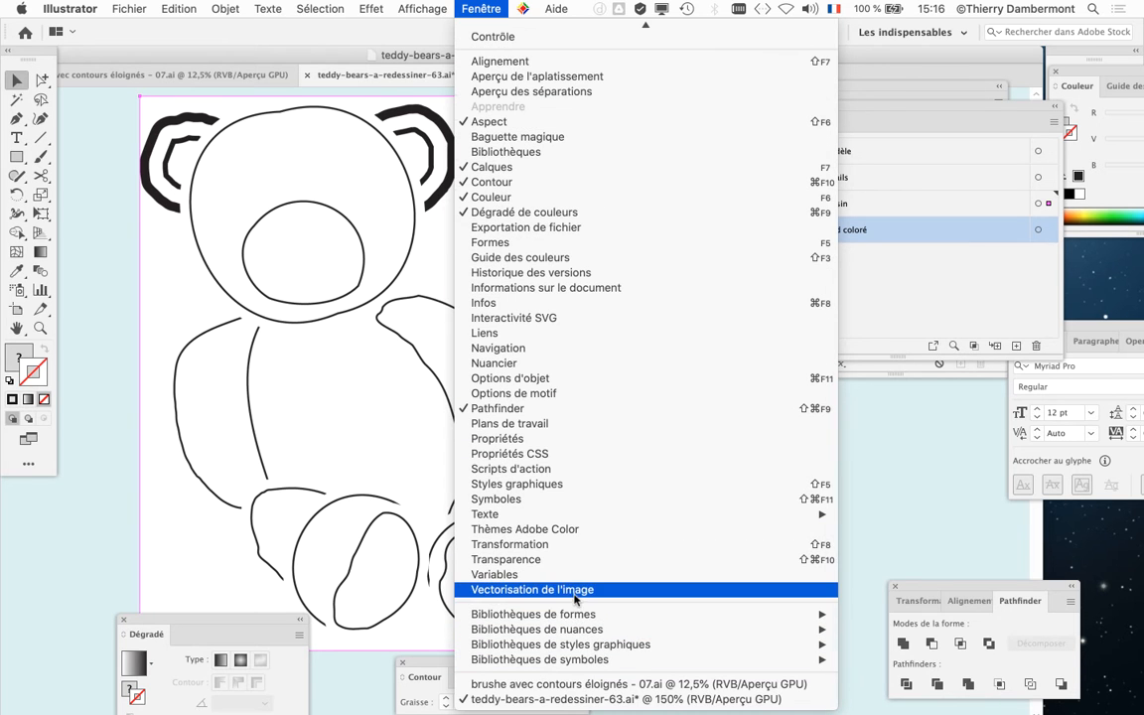
pyautogui.click(556, 590)
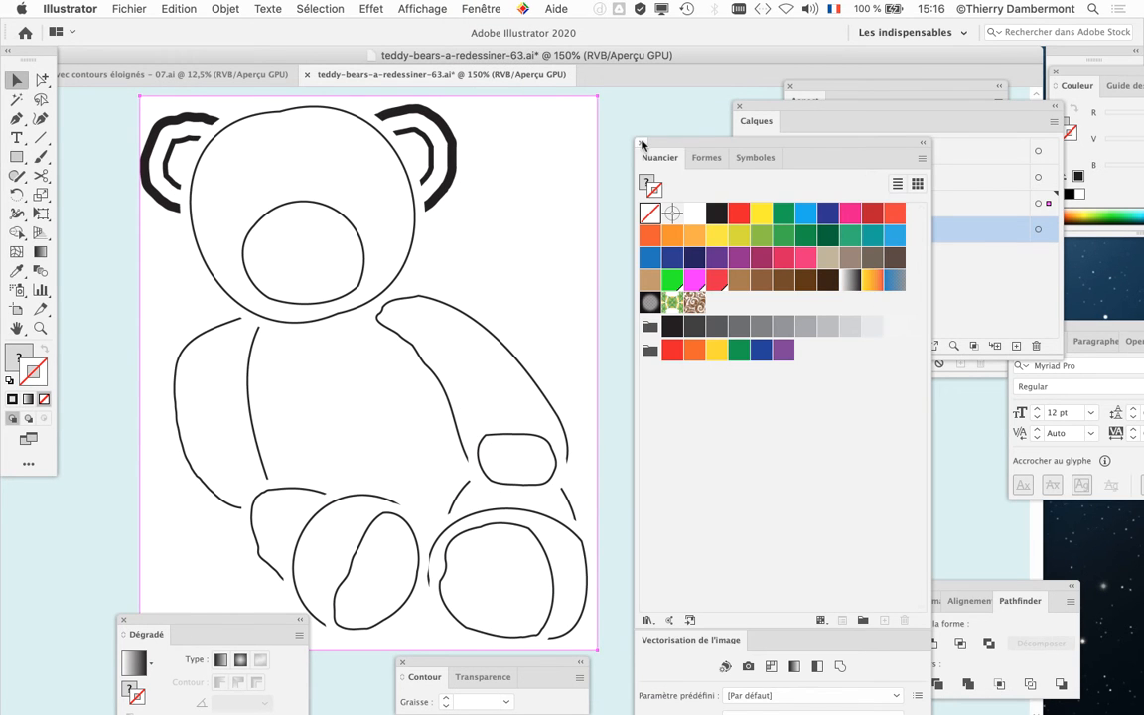
pyautogui.click(641, 142)
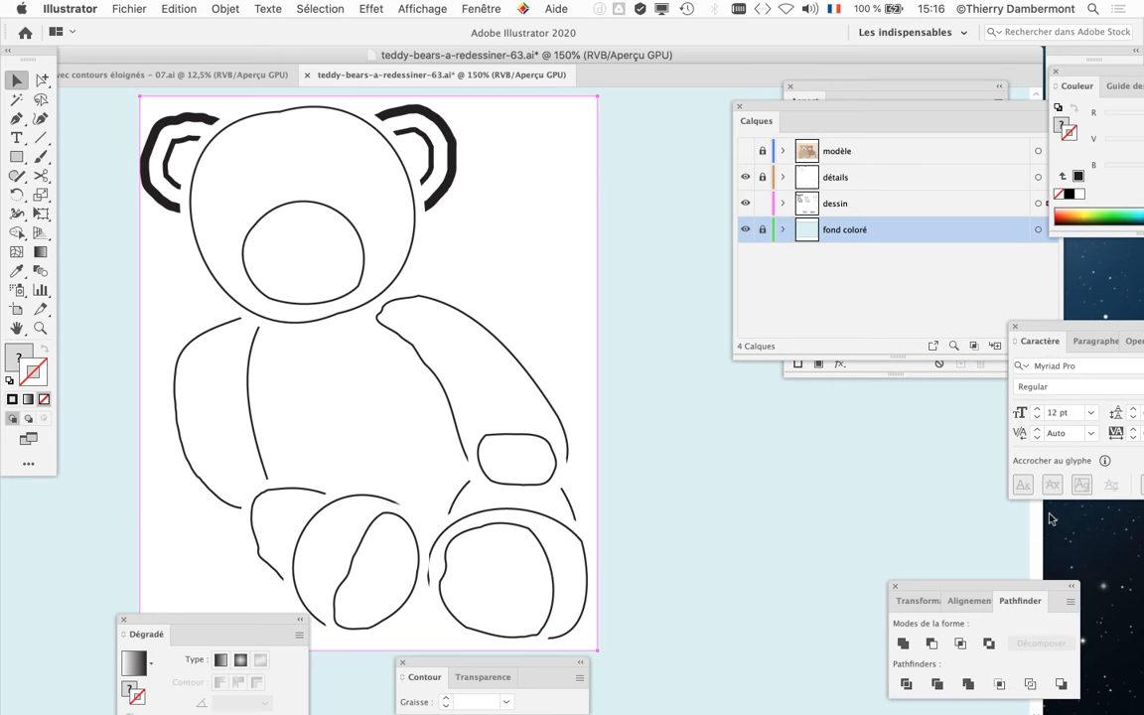
# Step: Open the Vectorisation de l'image panel and detach it from the Nuancier group as a separate floating panel
pyautogui.click(480, 8)
pyautogui.scroll(-2, 612, 576)
pyautogui.scroll(-3, 613, 576)
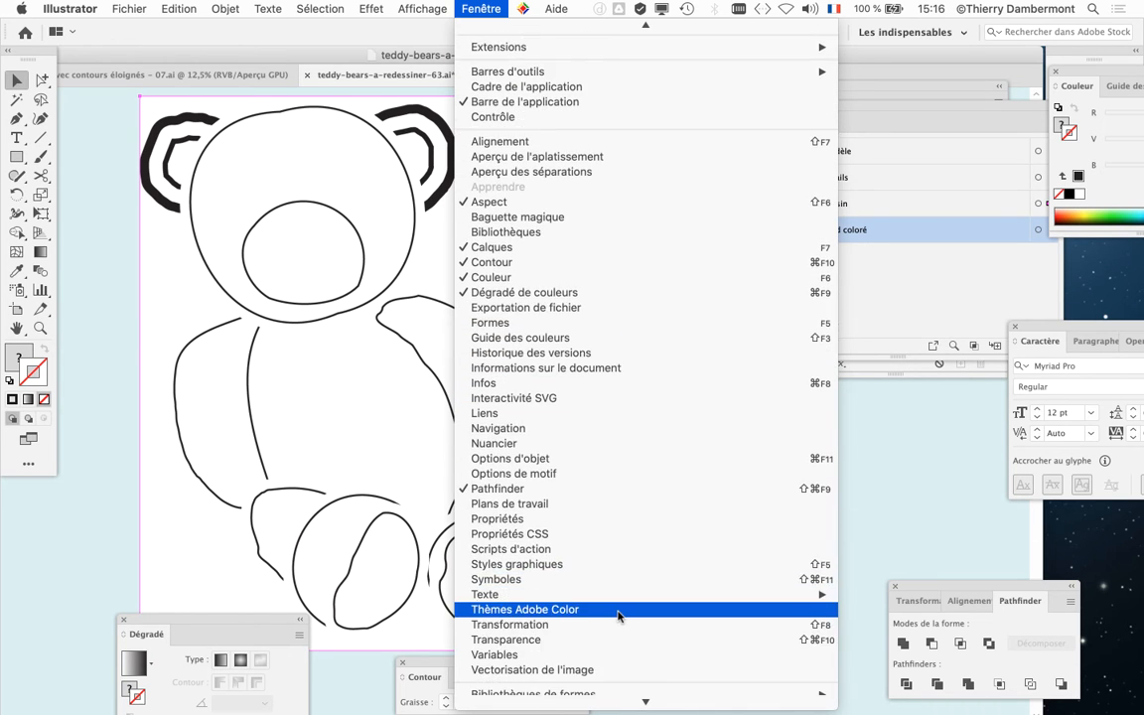
pyautogui.click(643, 588)
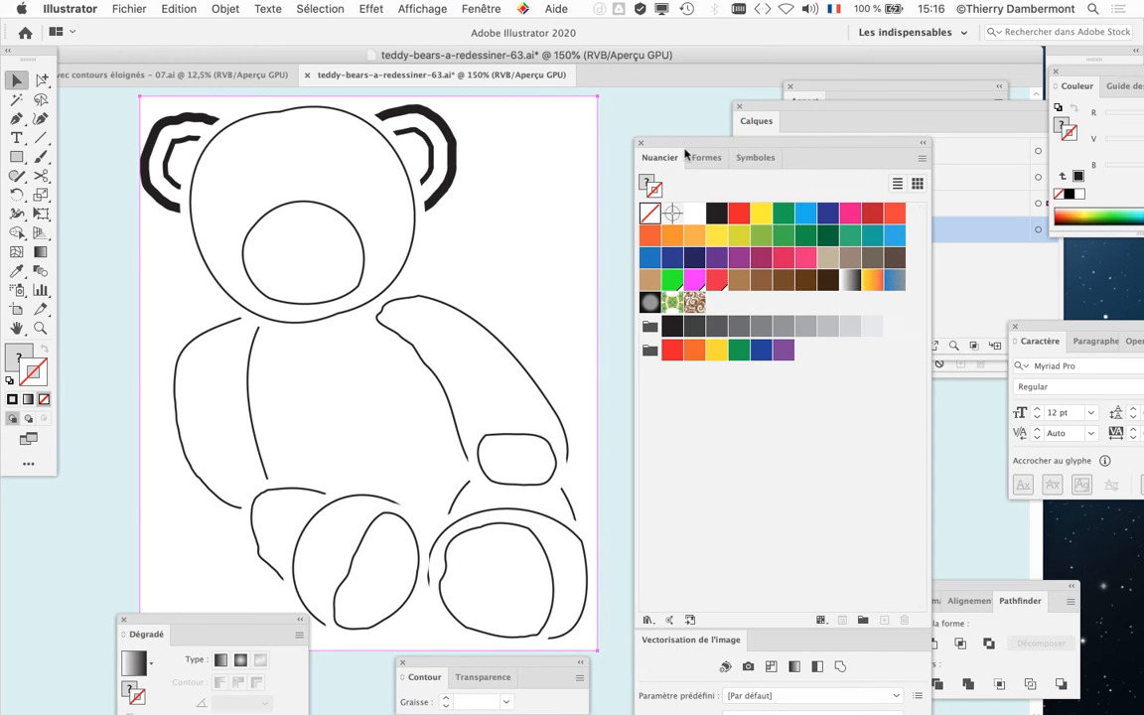
pyautogui.moveTo(604, 127); pyautogui.dragTo(702, 8)
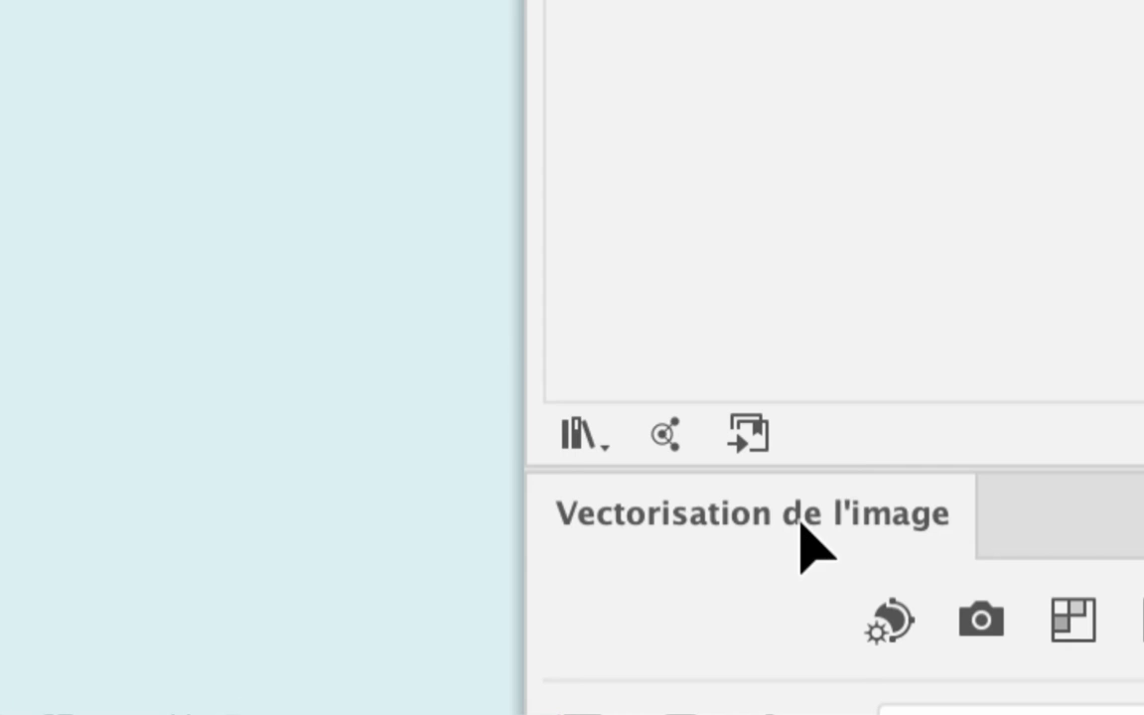
pyautogui.click(800, 522)
pyautogui.moveTo(800, 523); pyautogui.dragTo(533, 310)
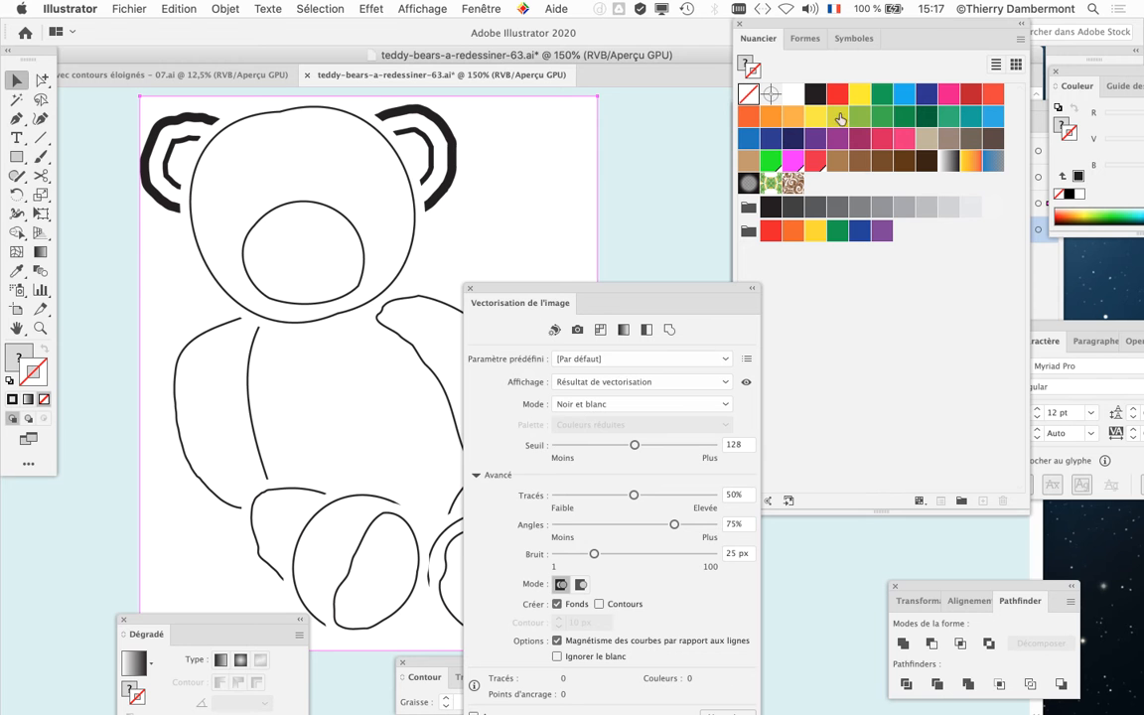
# Step: Close the Nuancier group and hide the remaining panels, leaving only the Vectorisation de l'image panel displayed
pyautogui.click(739, 23)
pyautogui.moveTo(615, 295); pyautogui.dragTo(804, 129)
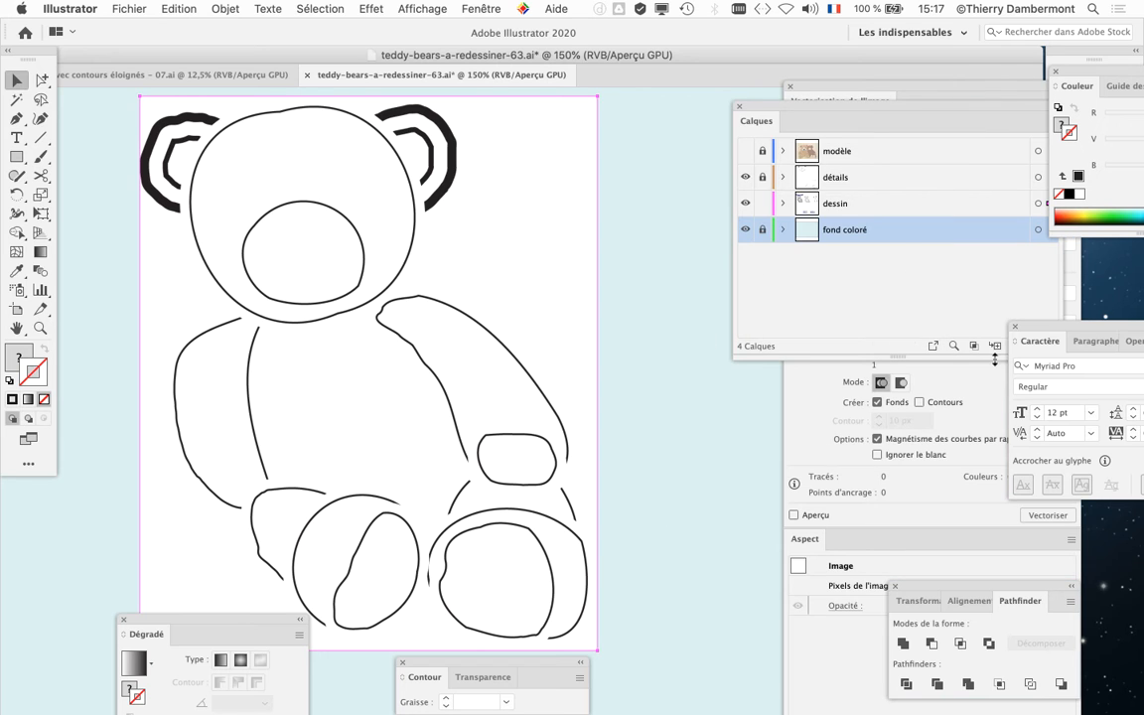
pyautogui.hotkey('shift', 'Tab')
pyautogui.click(481, 8)
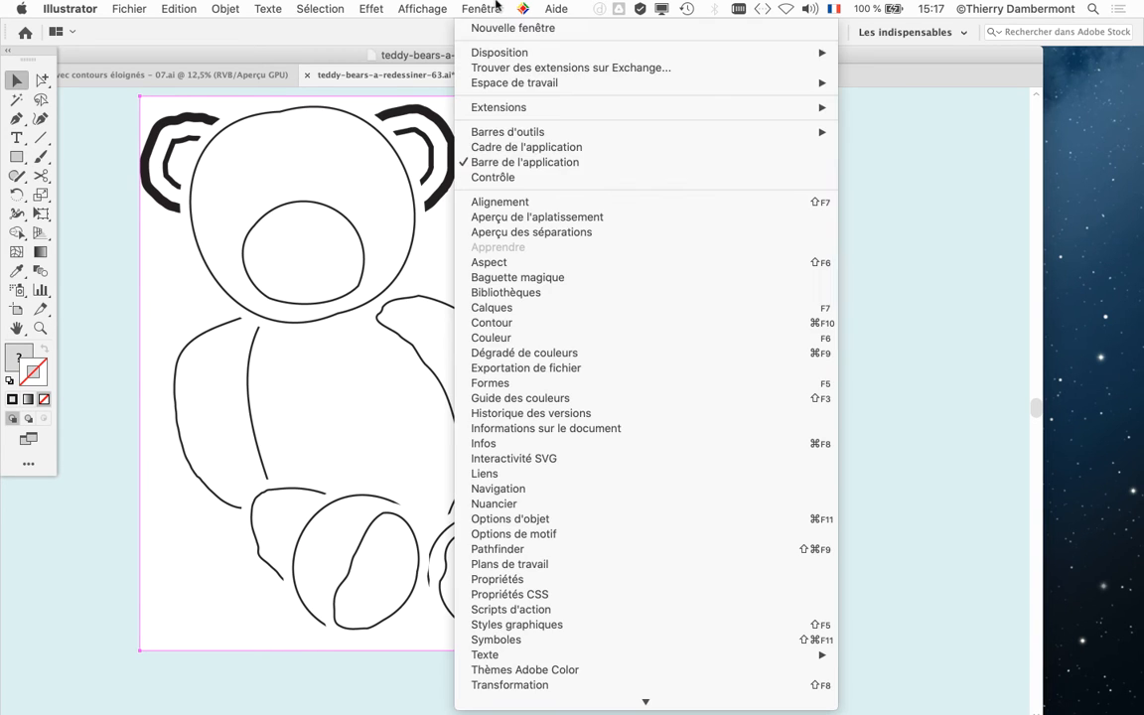
pyautogui.scroll(-3, 615, 593)
pyautogui.click(606, 593)
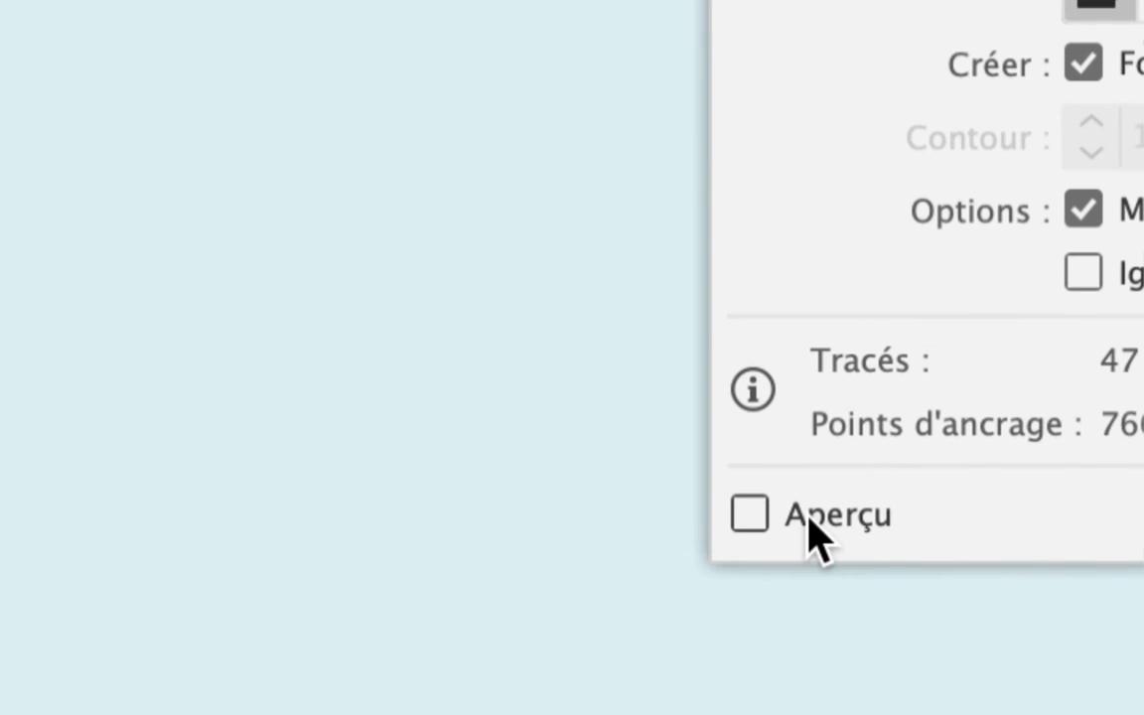
# Step: Turn on Aperçu for the tracing and place the panel beside the bear with its Avancé options expanded
pyautogui.click(807, 517)
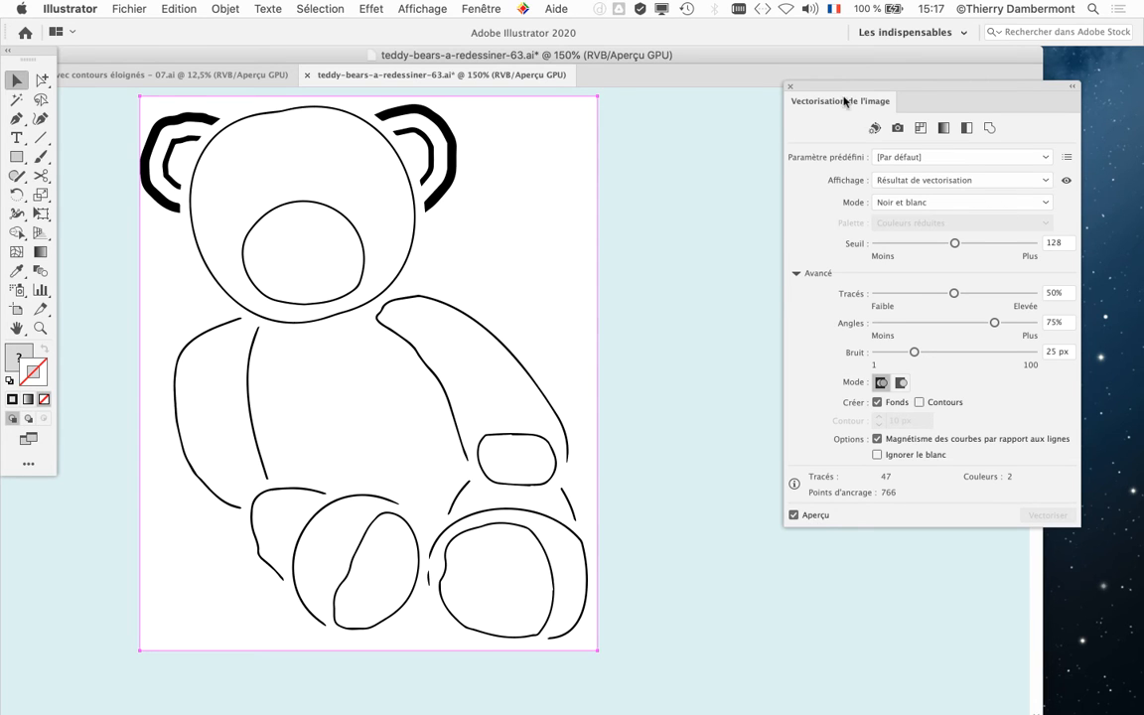
pyautogui.moveTo(828, 85); pyautogui.dragTo(685, 112)
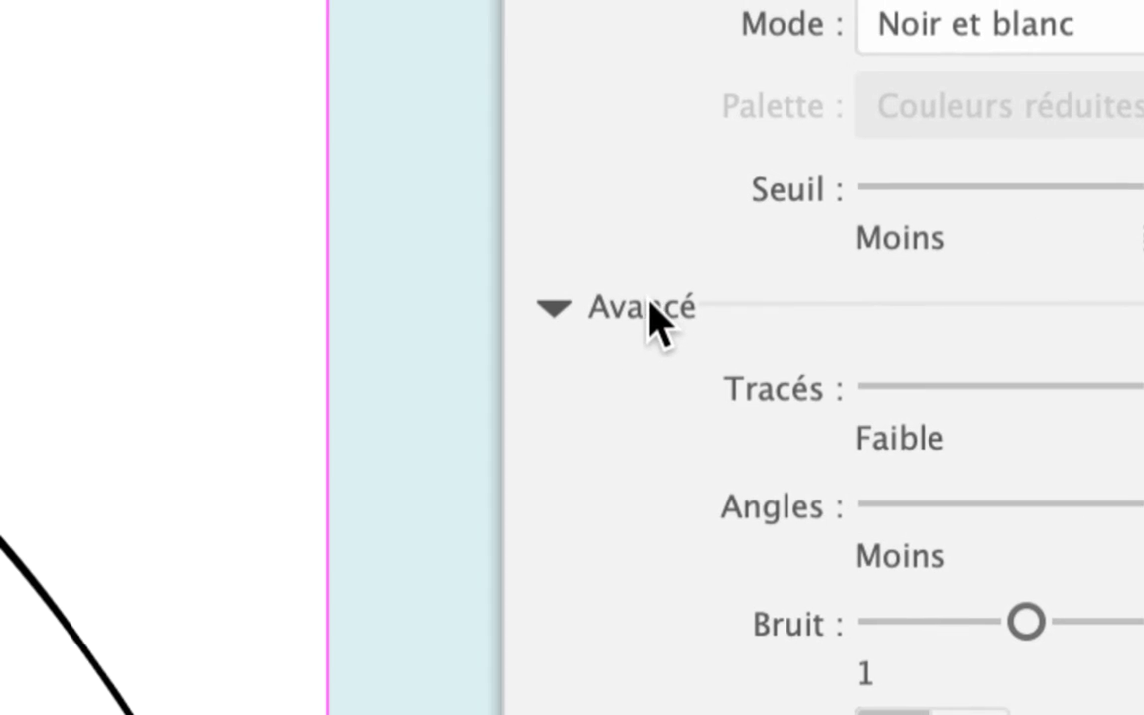
pyautogui.click(561, 308)
pyautogui.click(561, 308)
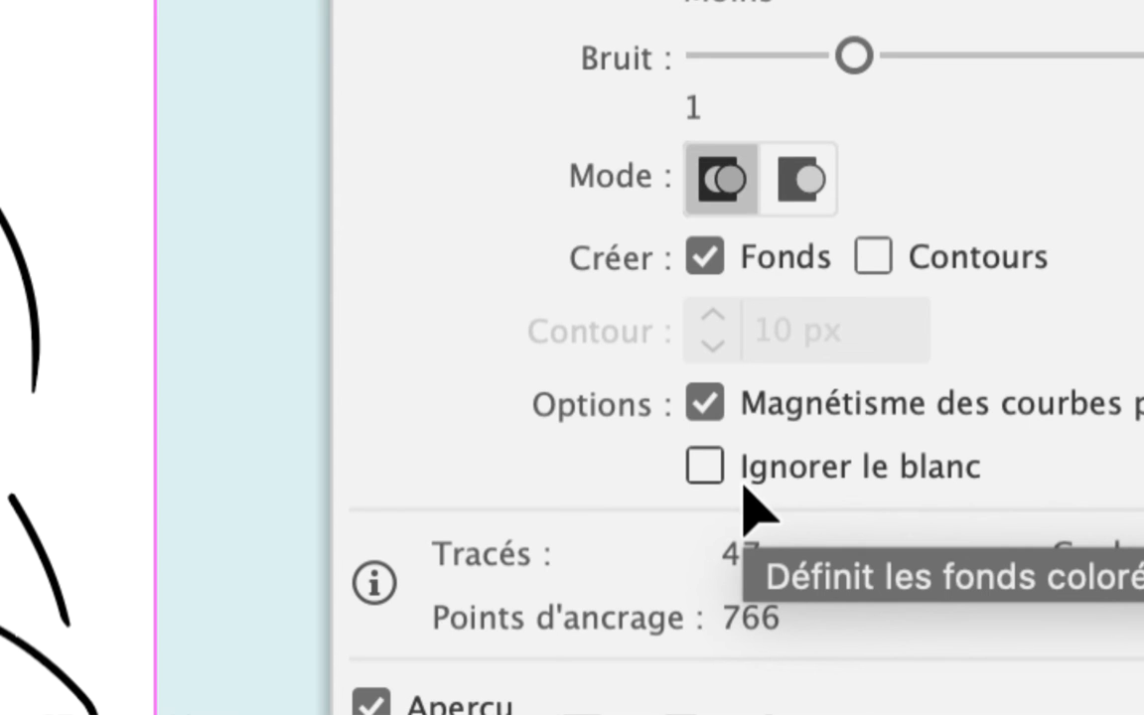
# Step: Enable Ignorer le blanc and create Contours instead of Fonds, comparing the tracing with the source image
pyautogui.click(752, 471)
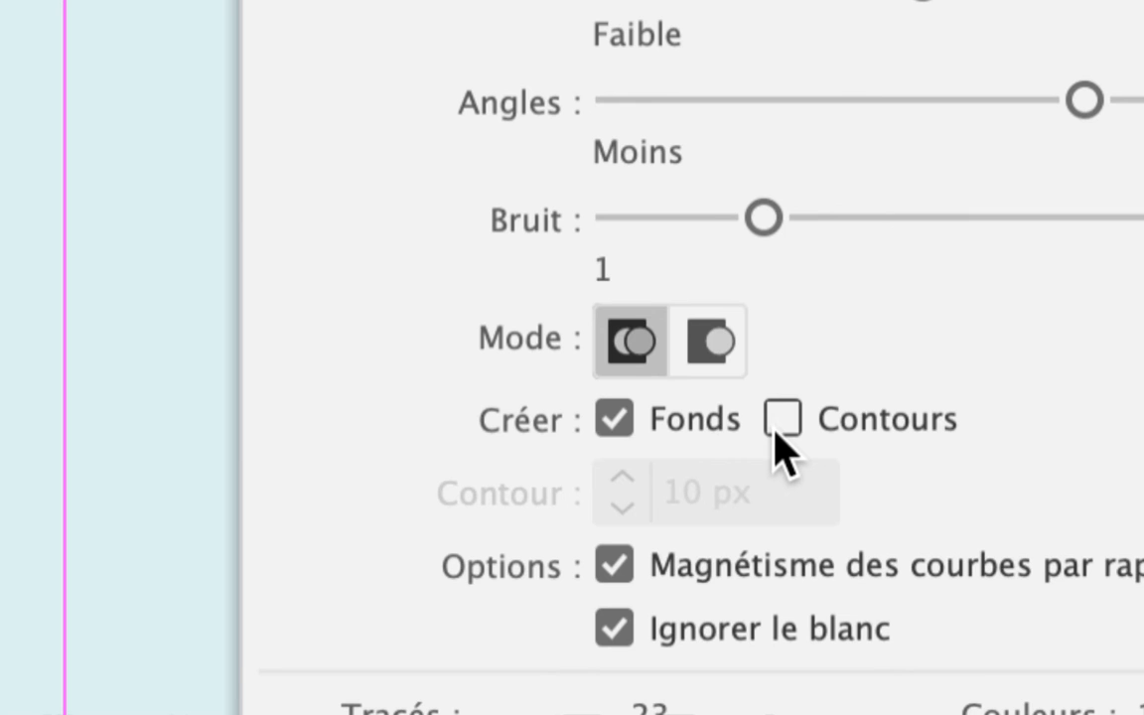
pyautogui.click(774, 429)
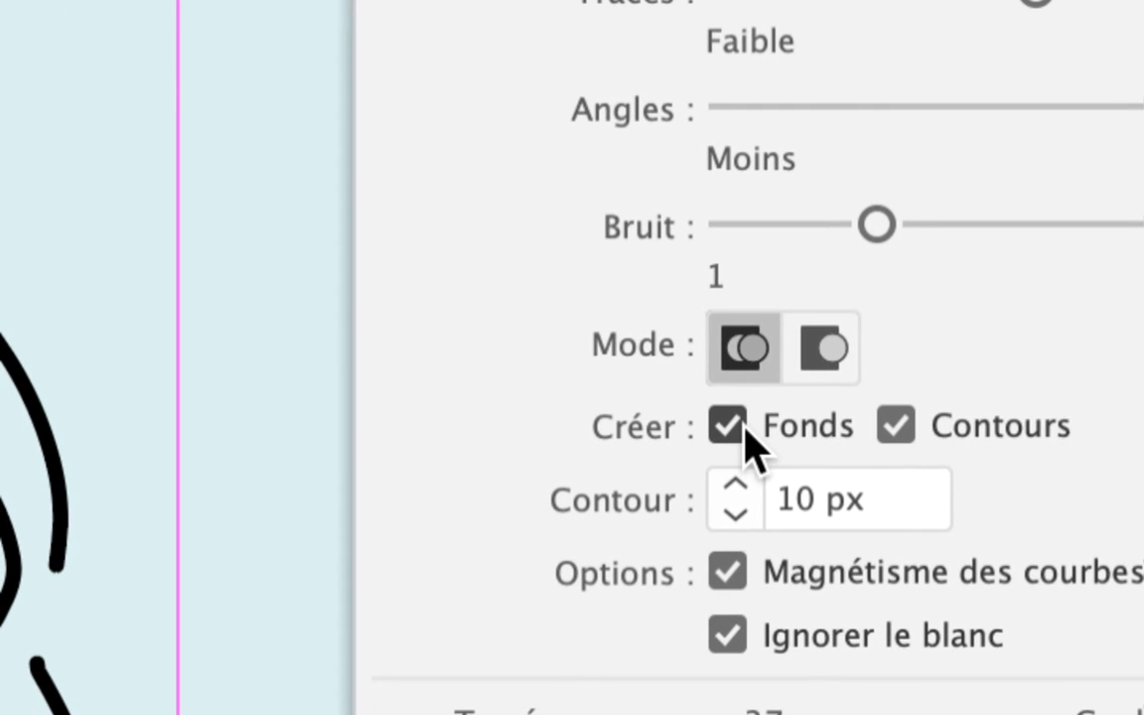
pyautogui.click(745, 428)
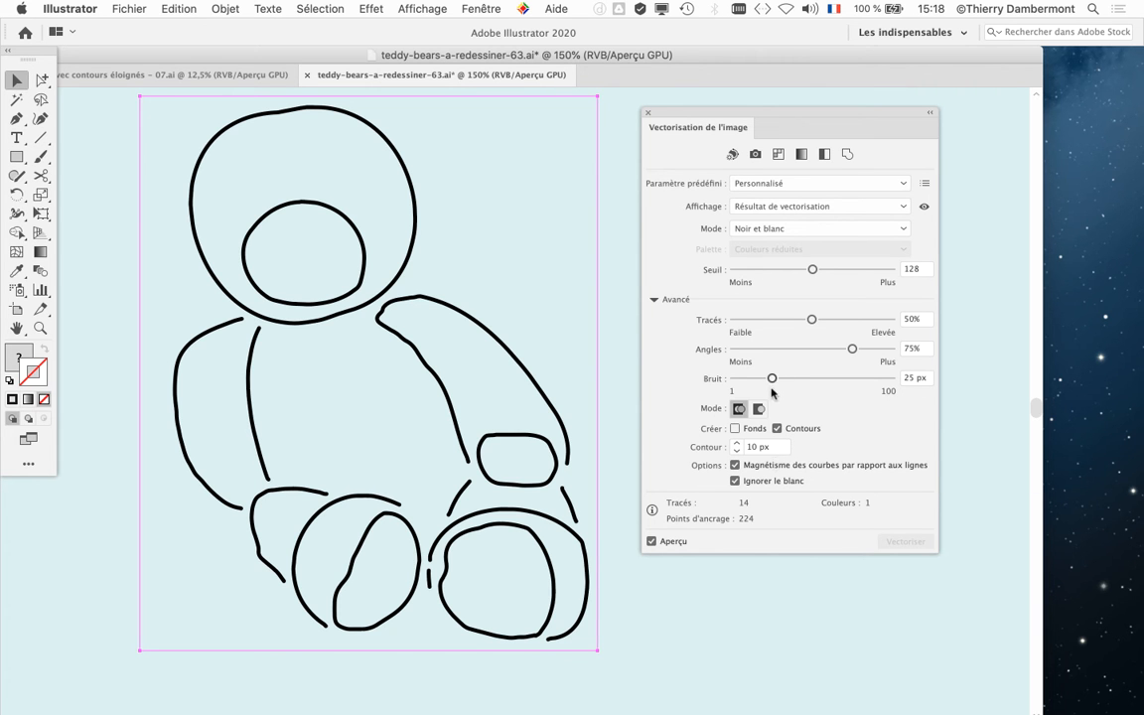
pyautogui.click(924, 207)
# Step: Set the maximum Contour width of the tracing to 30 px
pyautogui.click(754, 447)
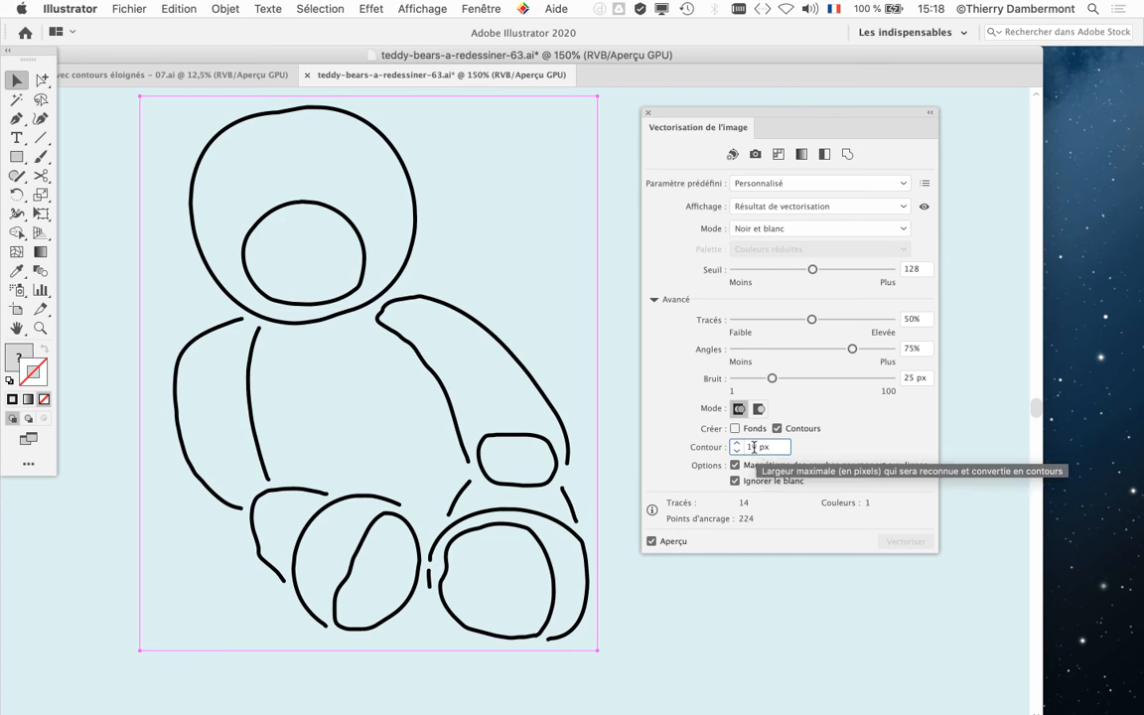
pyautogui.doubleClick(747, 447)
pyautogui.moveTo(747, 447); pyautogui.dragTo(762, 448)
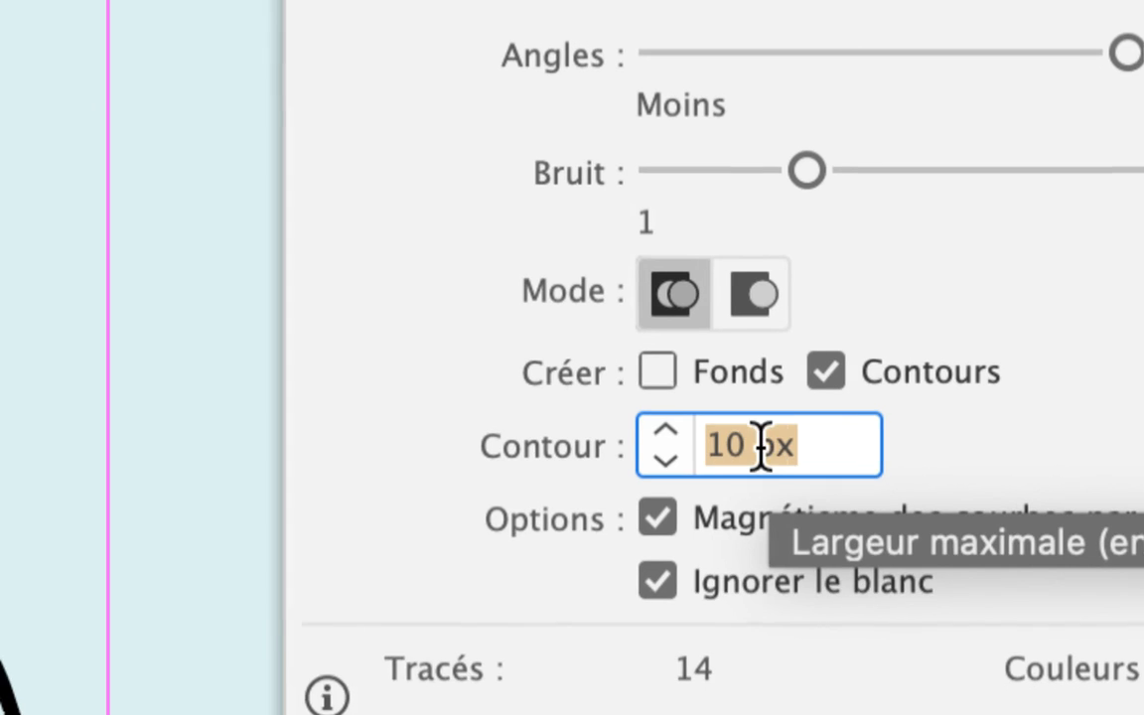
pyautogui.click(755, 447)
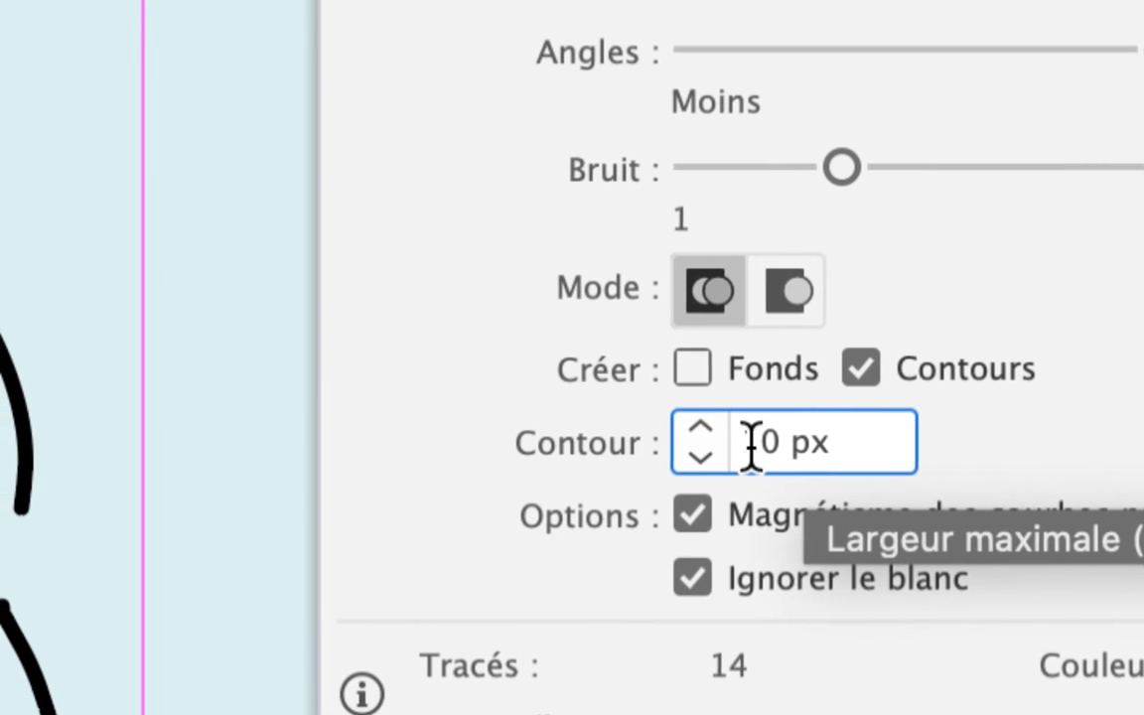
pyautogui.doubleClick(755, 447)
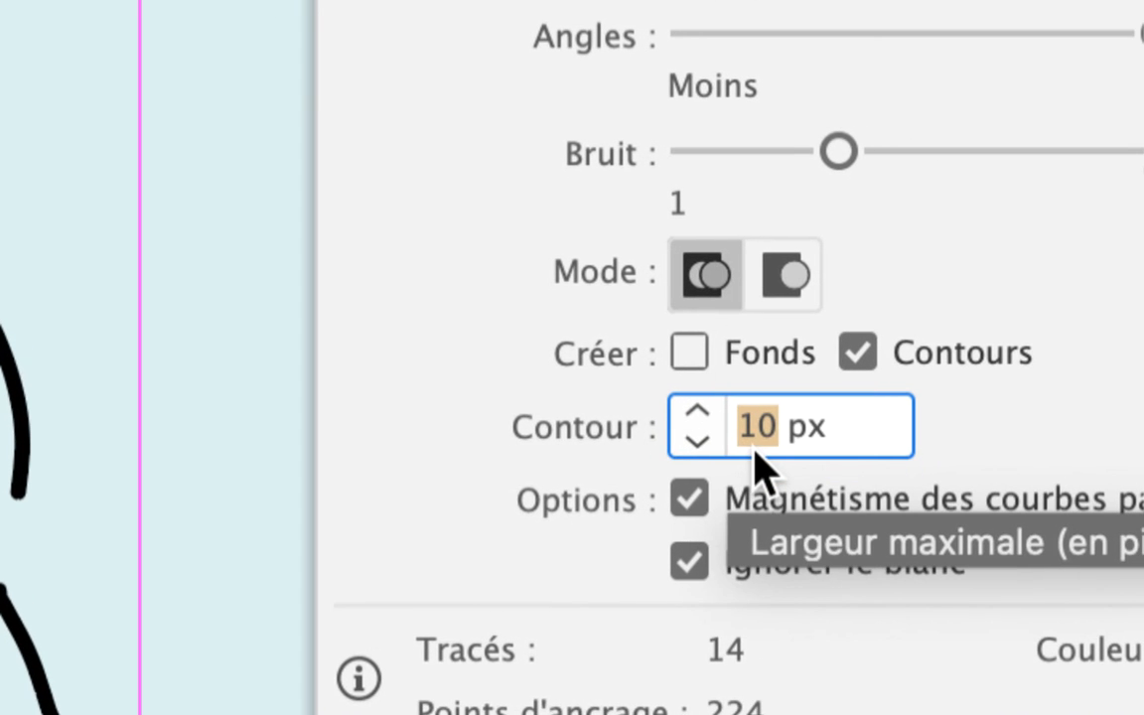
pyautogui.write('30')
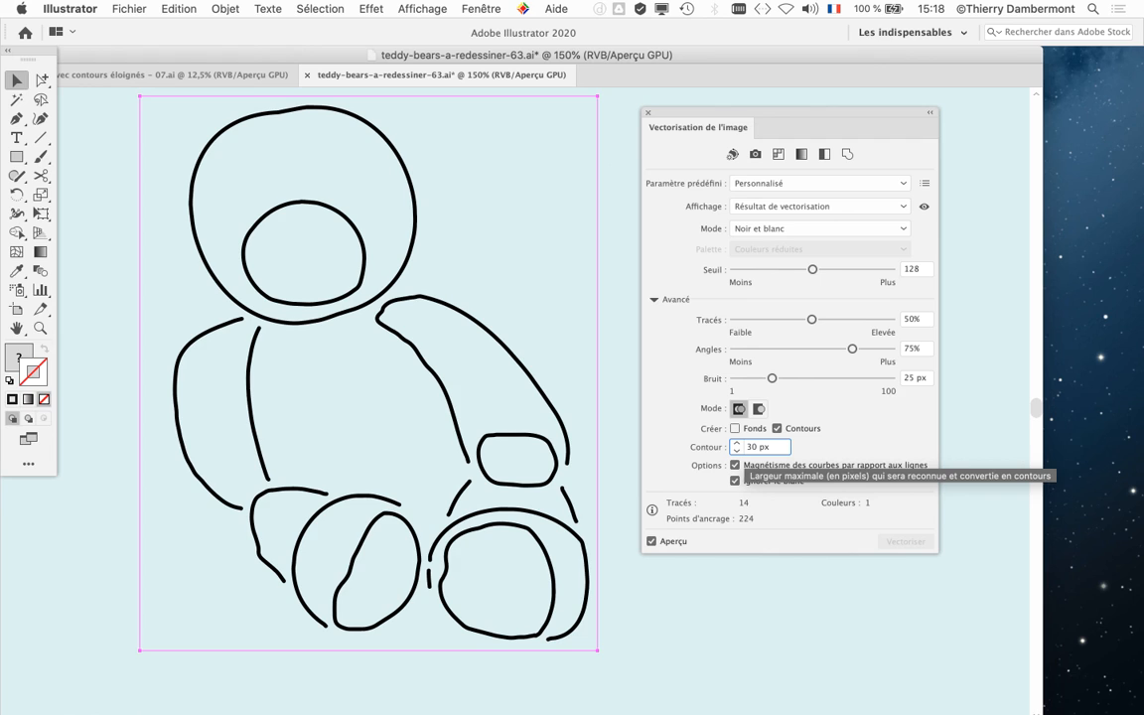
pyautogui.press('Tab')
# Step: Raise the maximum Contour width of the tracing to 50 px
pyautogui.click(754, 448)
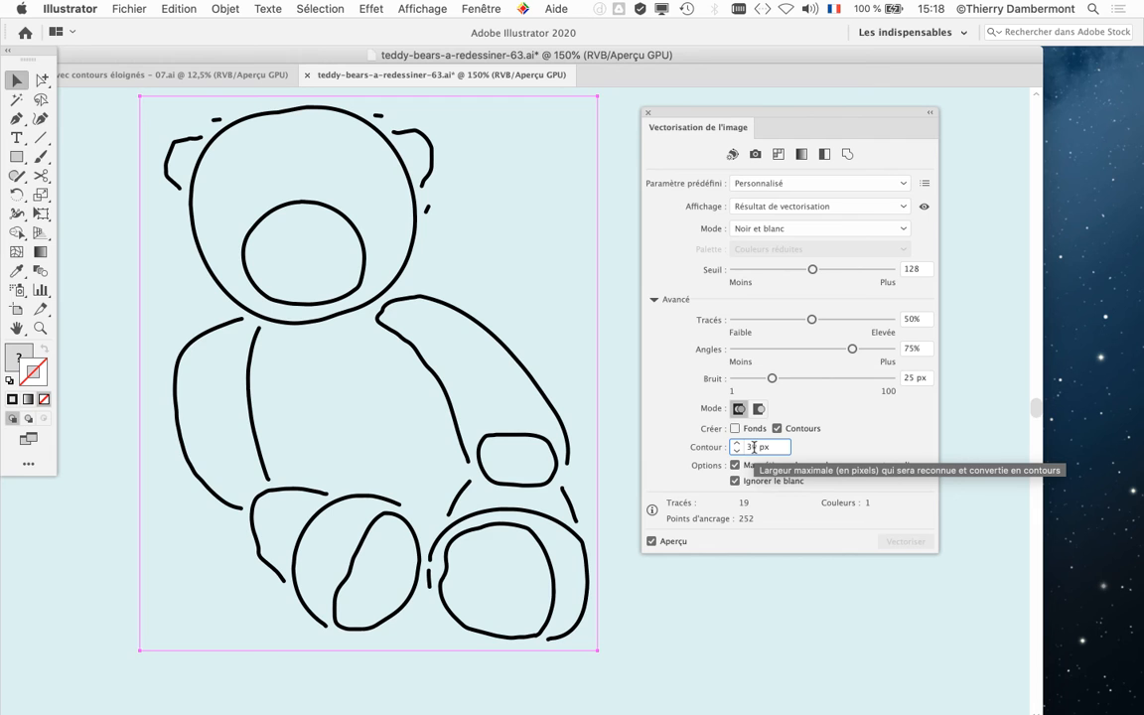
pyautogui.moveTo(587, 402); pyautogui.dragTo(590, 440)
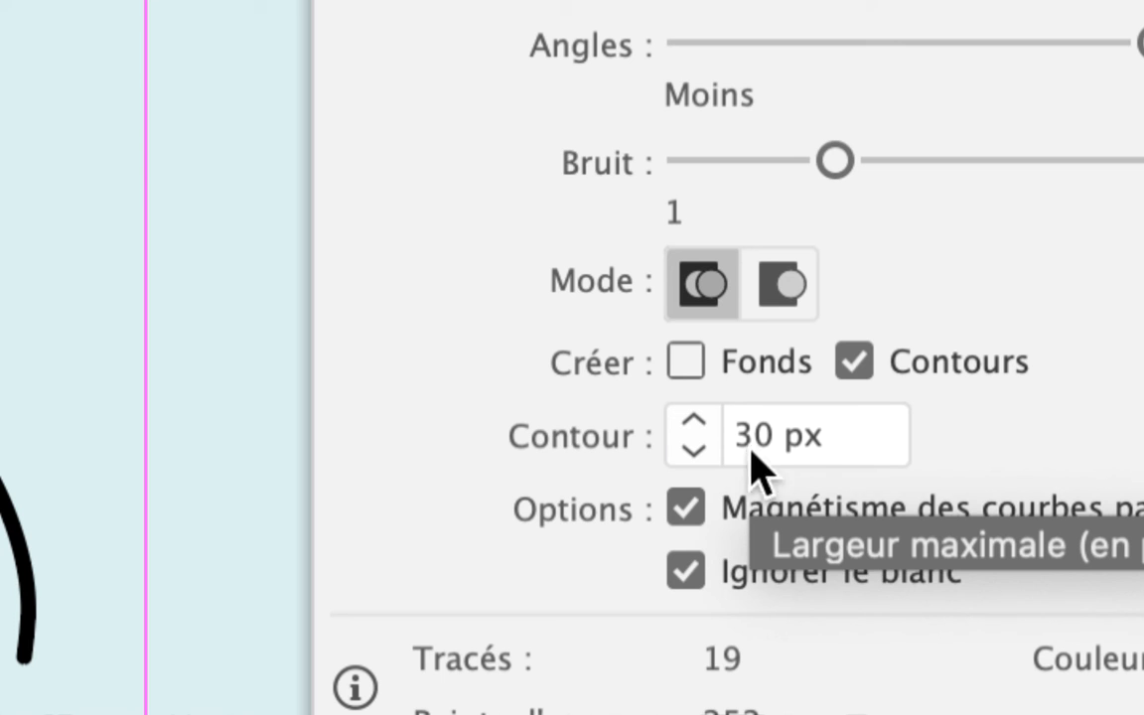
pyautogui.click(754, 447)
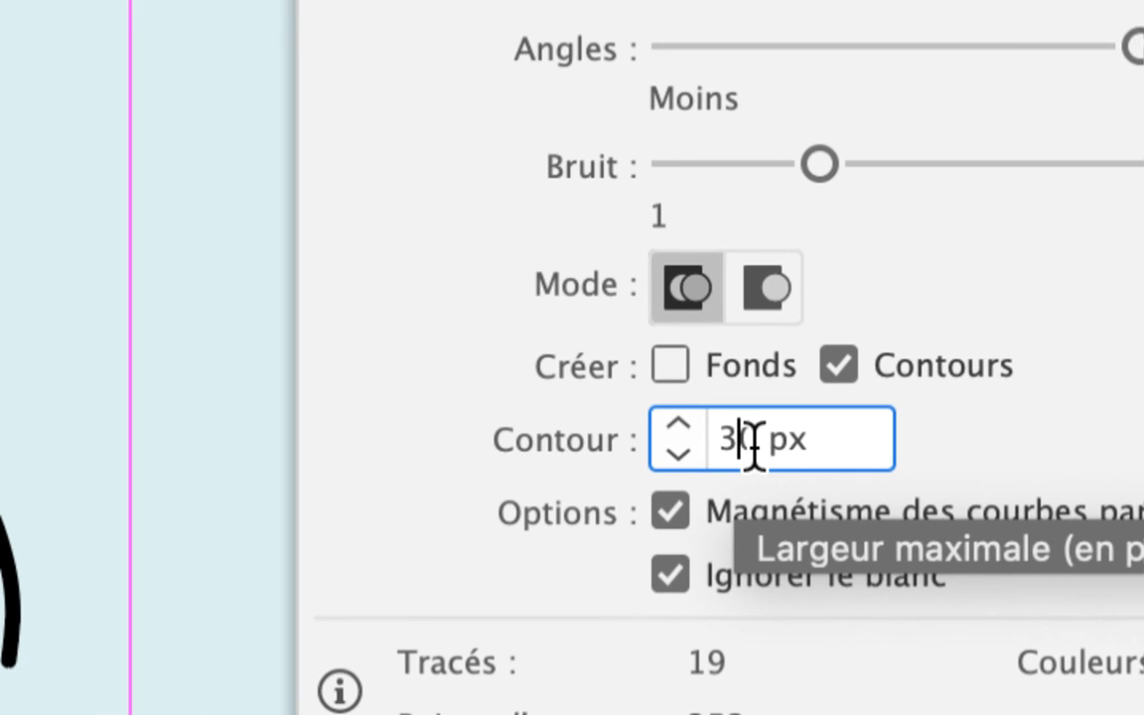
pyautogui.doubleClick(755, 447)
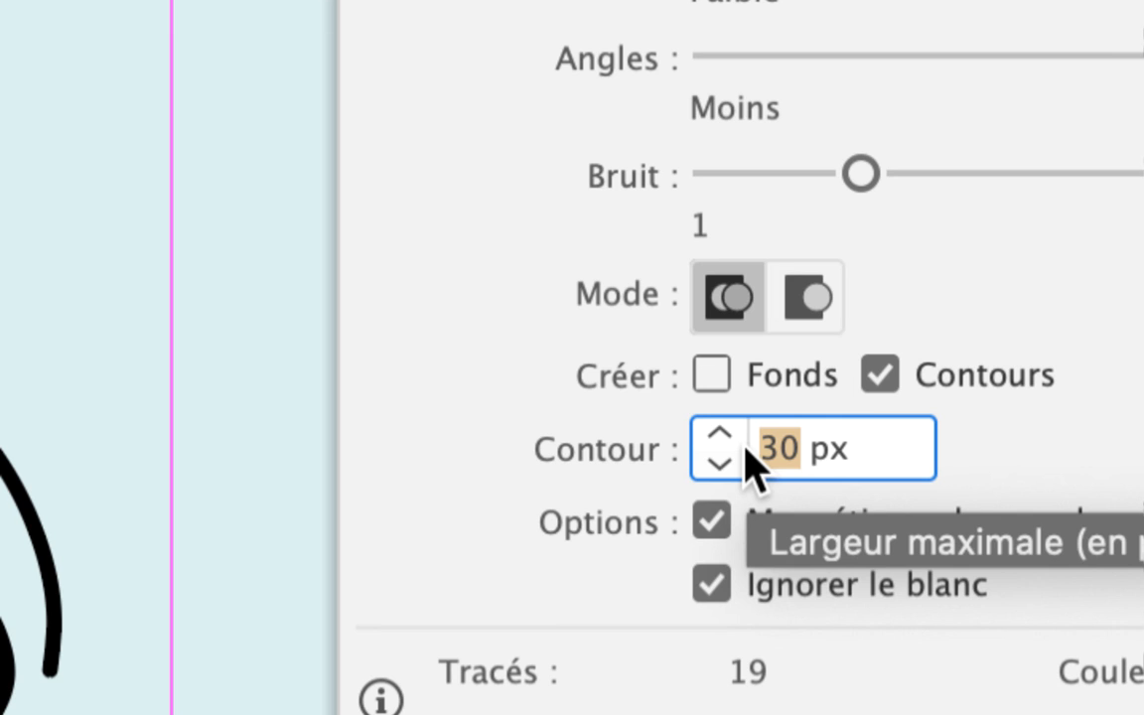
pyautogui.write('50')
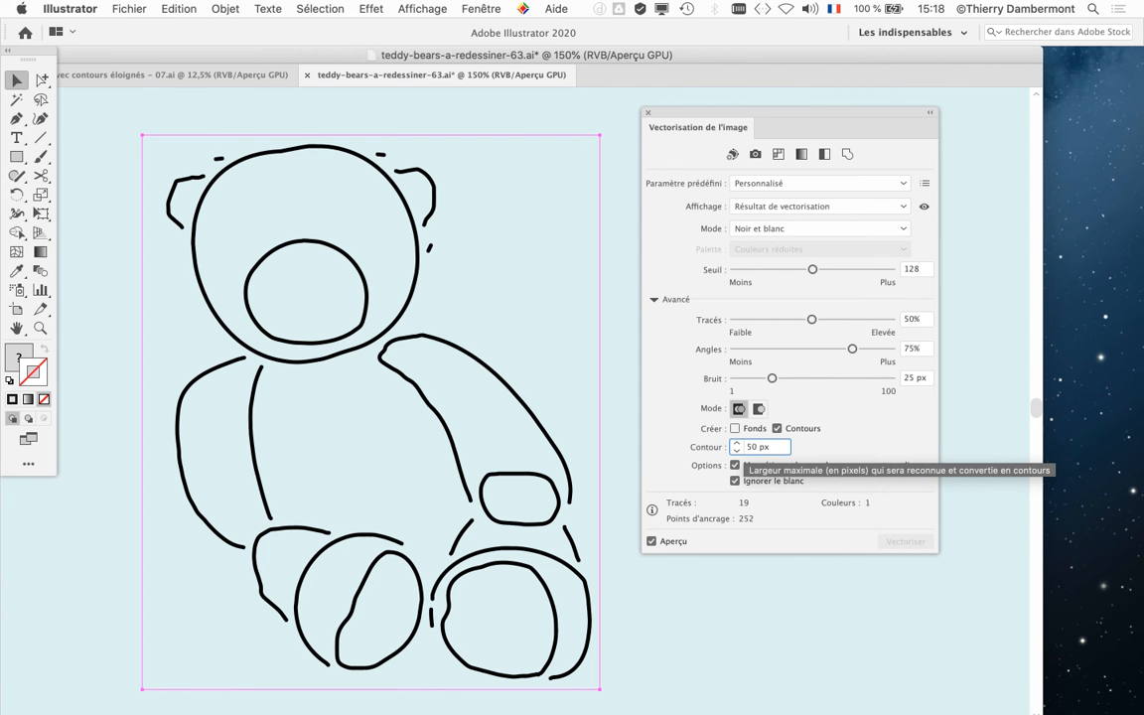
pyautogui.press('Tab')
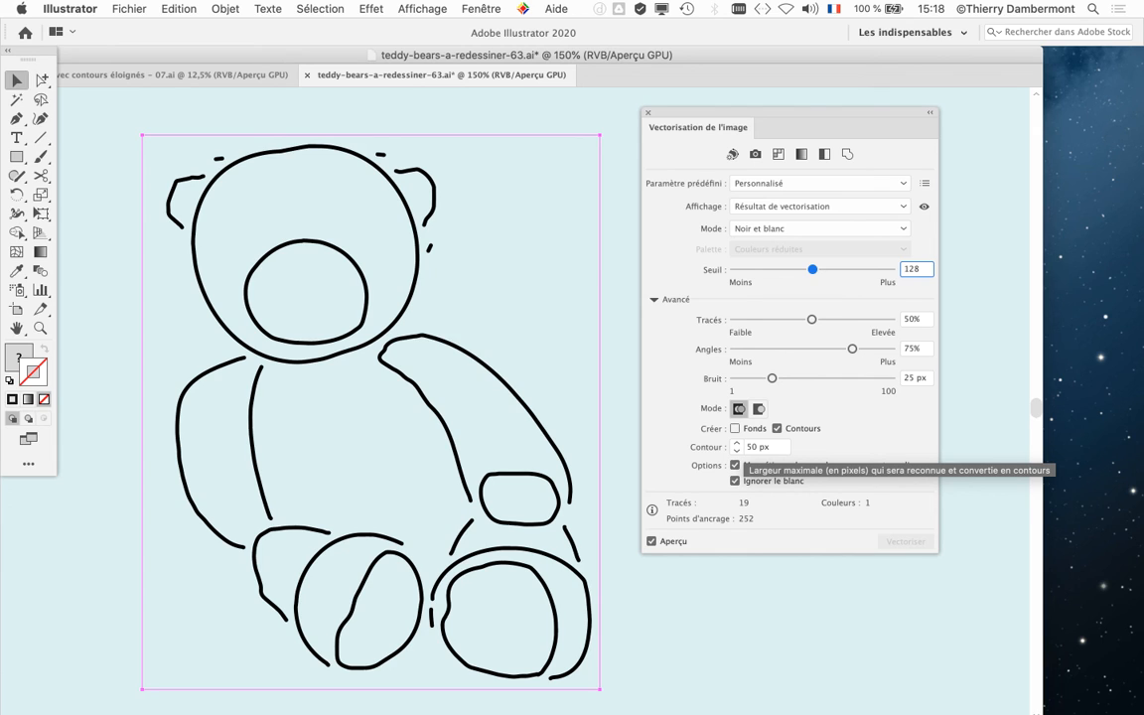